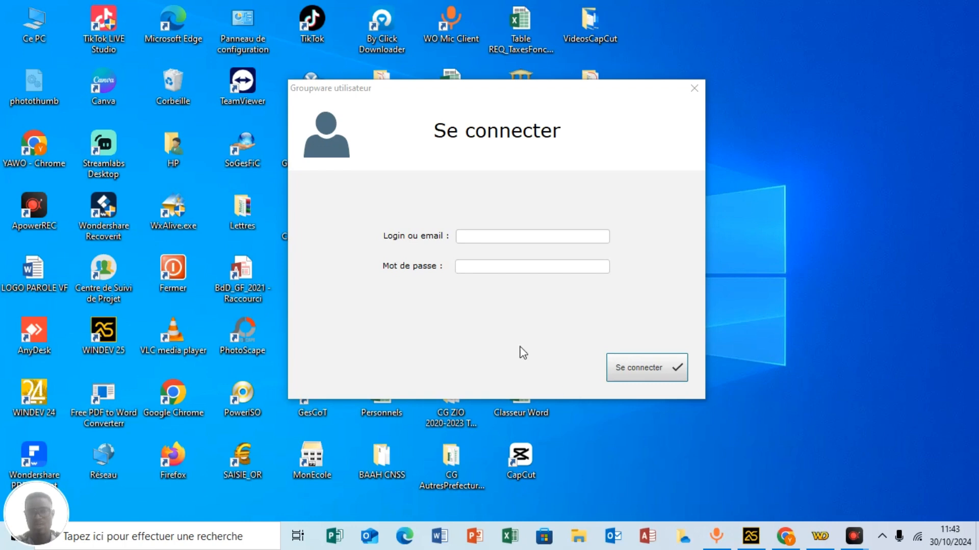
# Sign in to the bar-restaurant management application with the user's login and account password
pyautogui.click(487, 236)
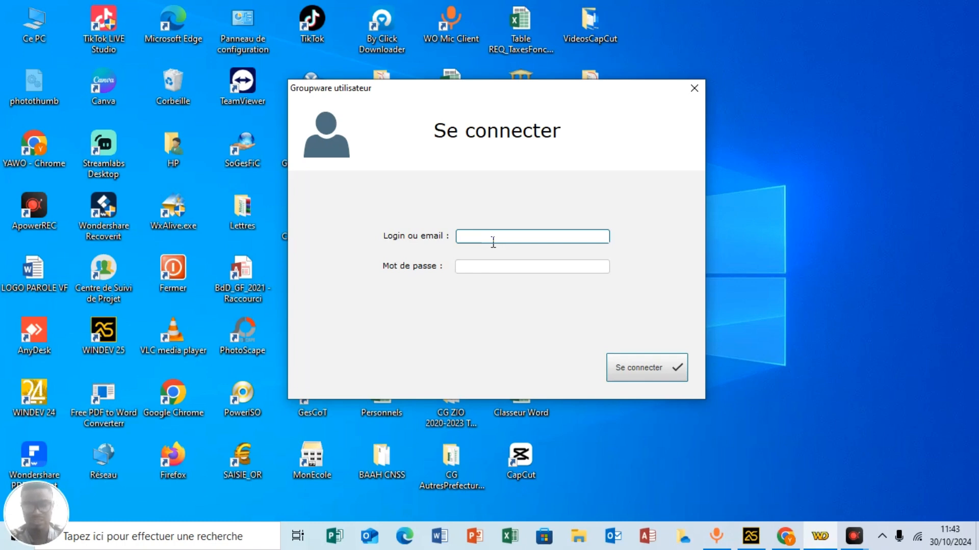
pyautogui.write('modeste')
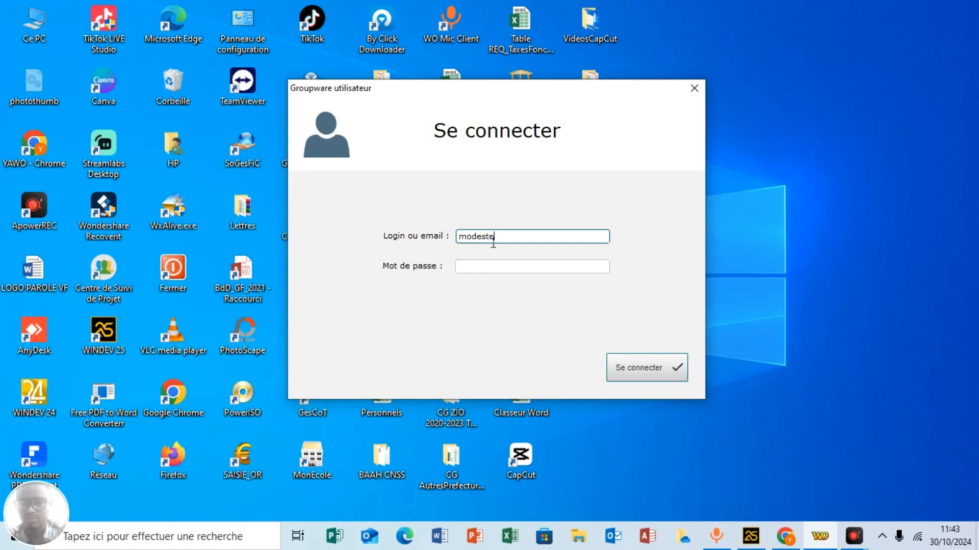
pyautogui.press('Tab')
pyautogui.write('••')
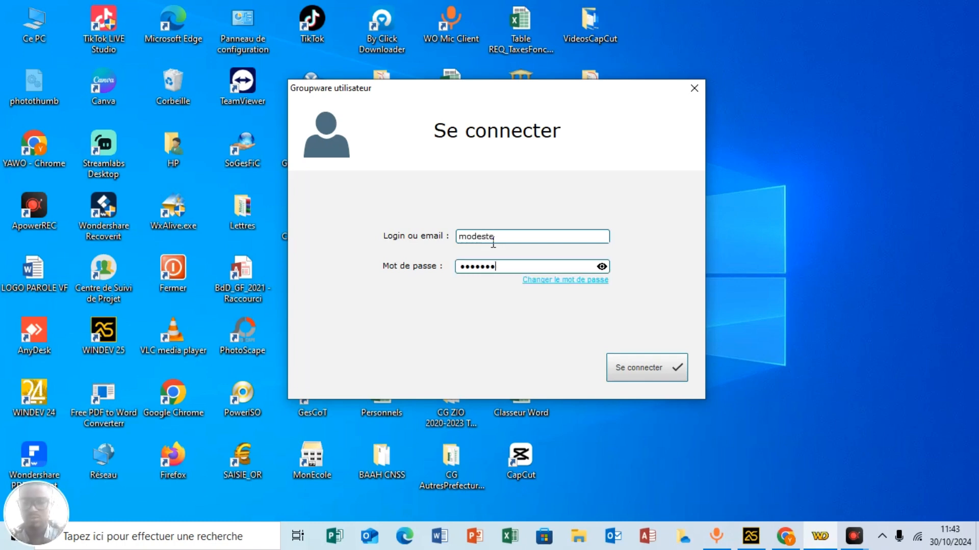
pyautogui.click(653, 363)
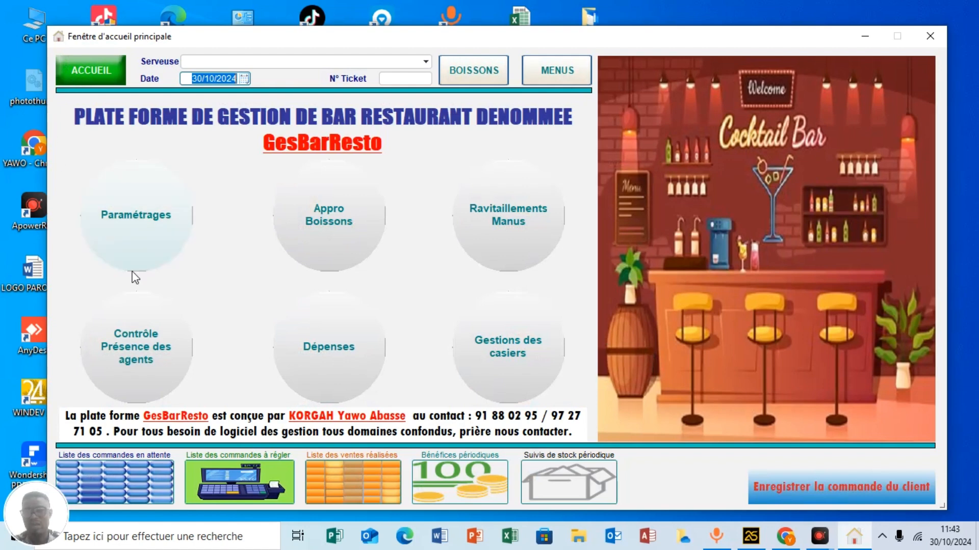
# View the drinks list and the menus list, and return to the home page
pyautogui.click(511, 224)
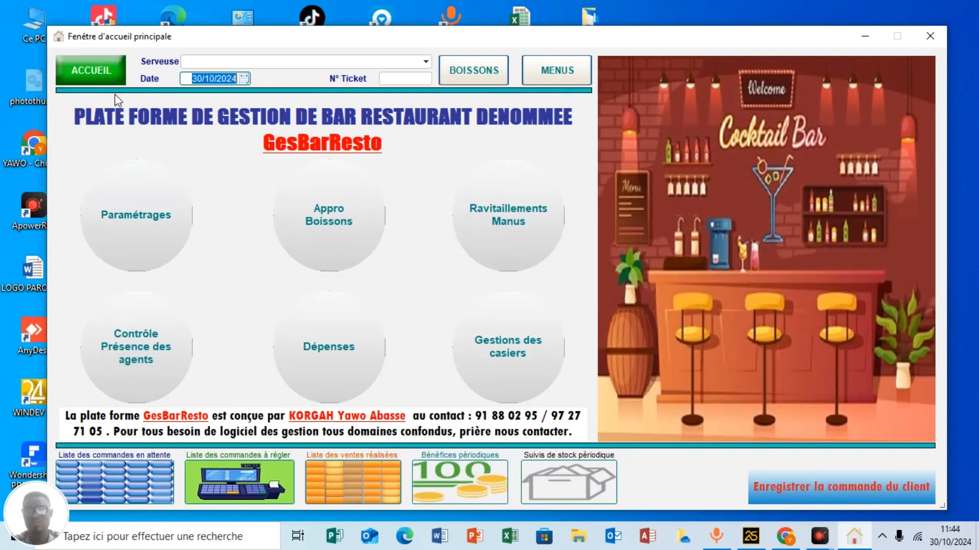
pyautogui.click(476, 76)
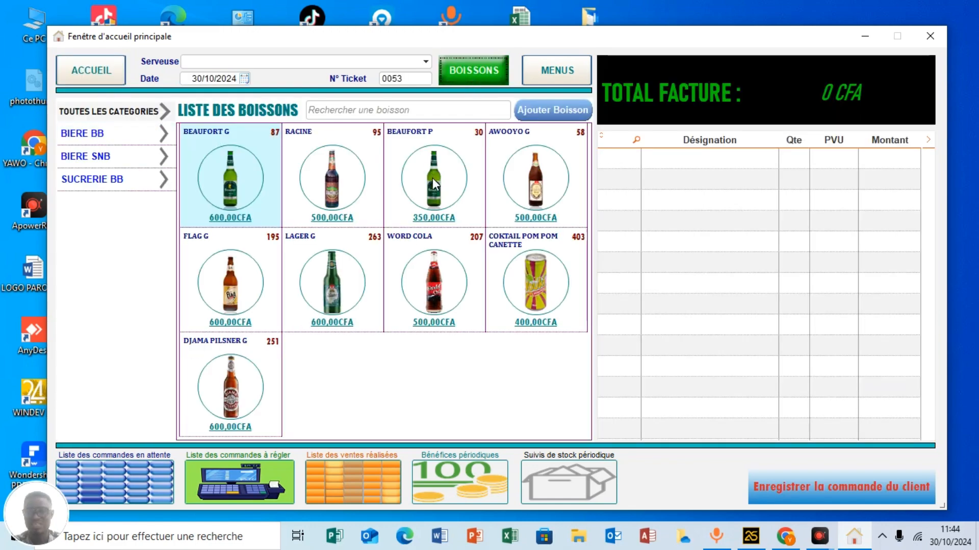
pyautogui.click(556, 71)
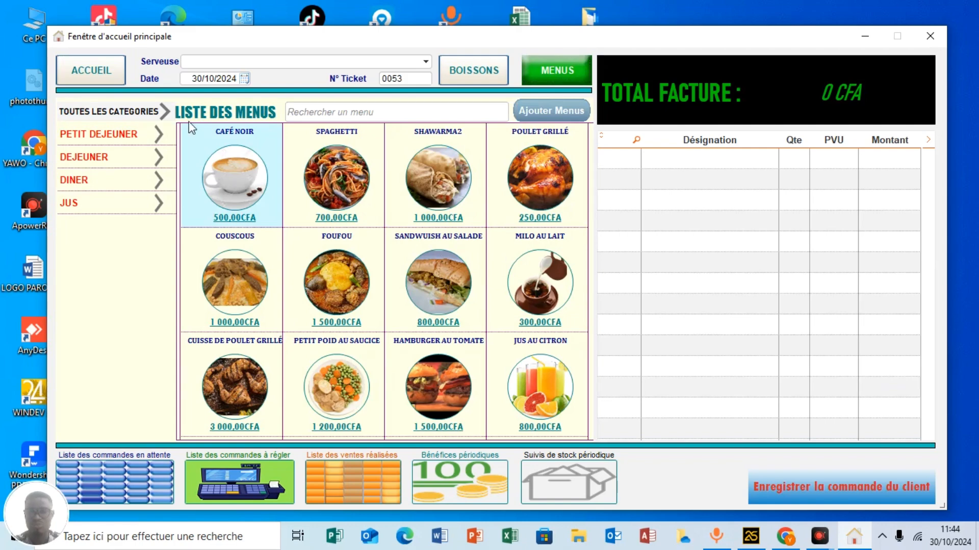
pyautogui.click(106, 74)
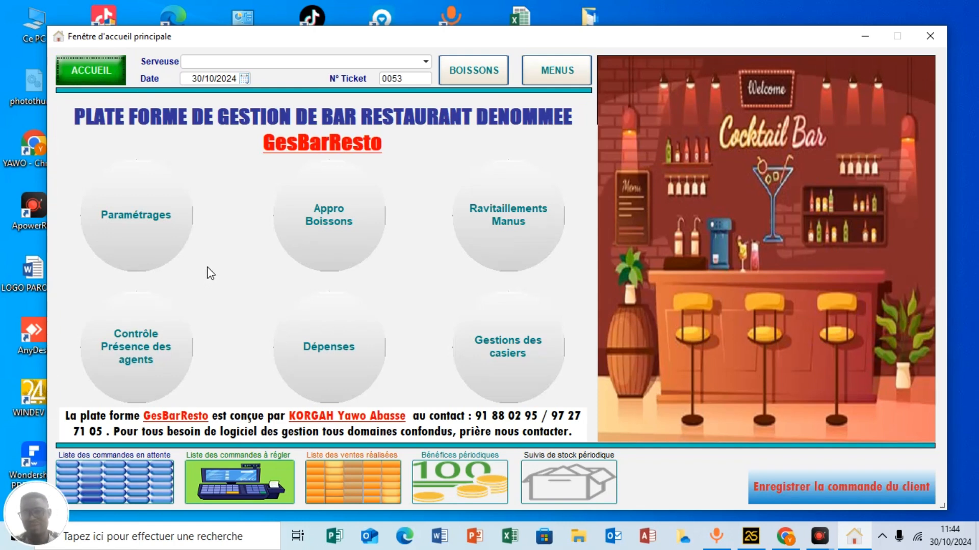
# Open the settings and examine the establishment profile's full information form, closing it without changes
pyautogui.click(136, 214)
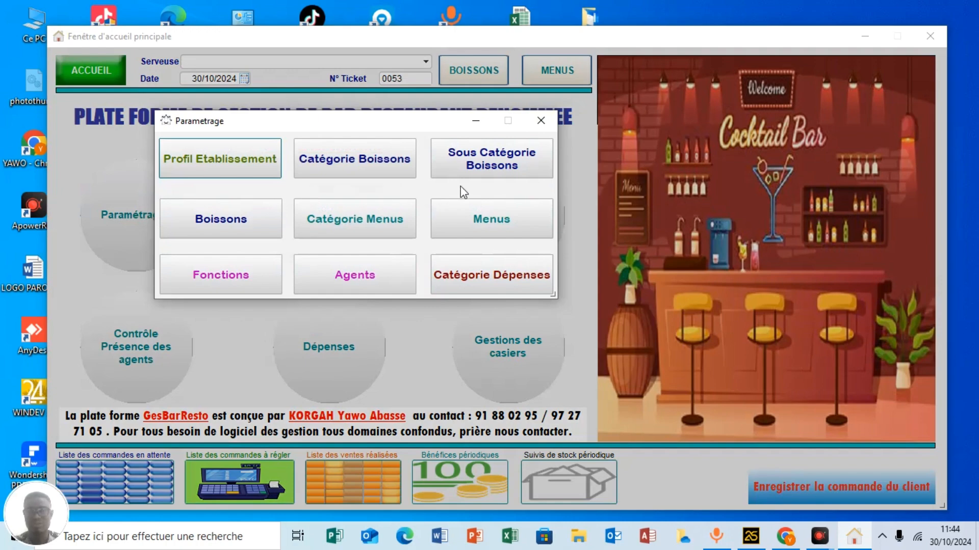
pyautogui.click(206, 156)
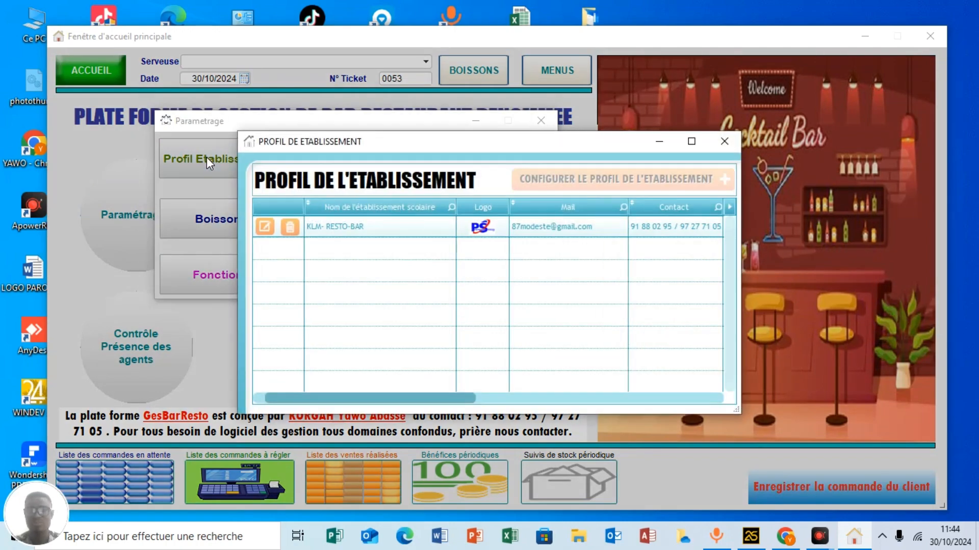
pyautogui.click(264, 227)
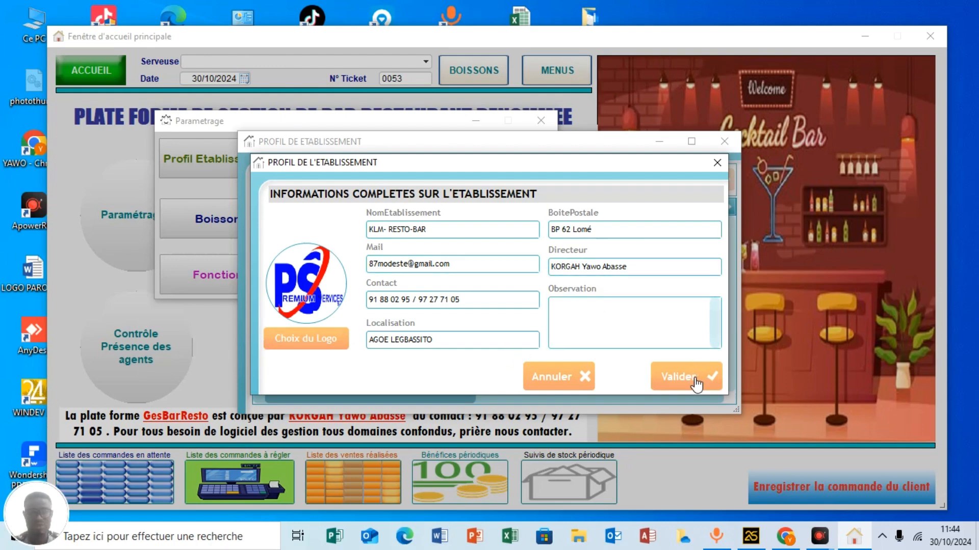
pyautogui.click(717, 163)
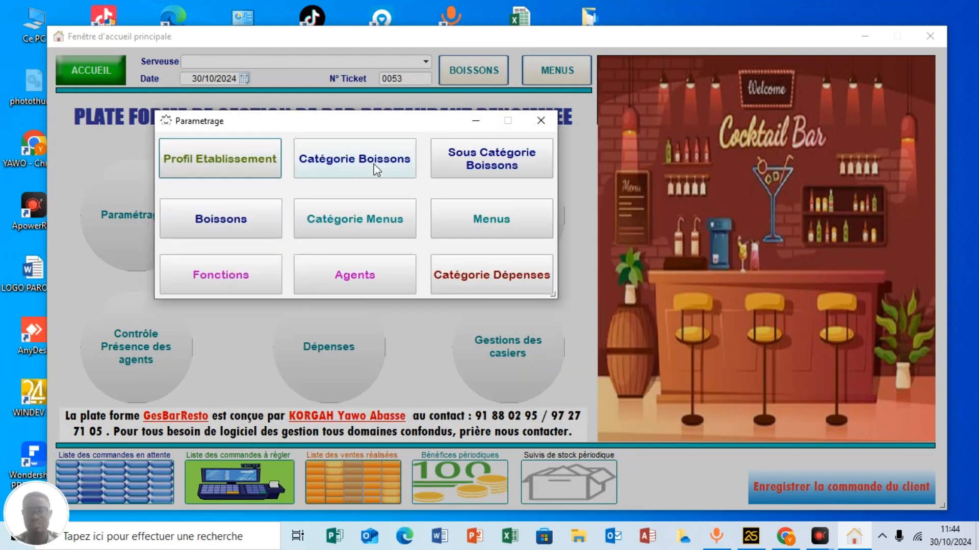
# View the drink categories entry form in the settings, and close the settings window
pyautogui.click(376, 168)
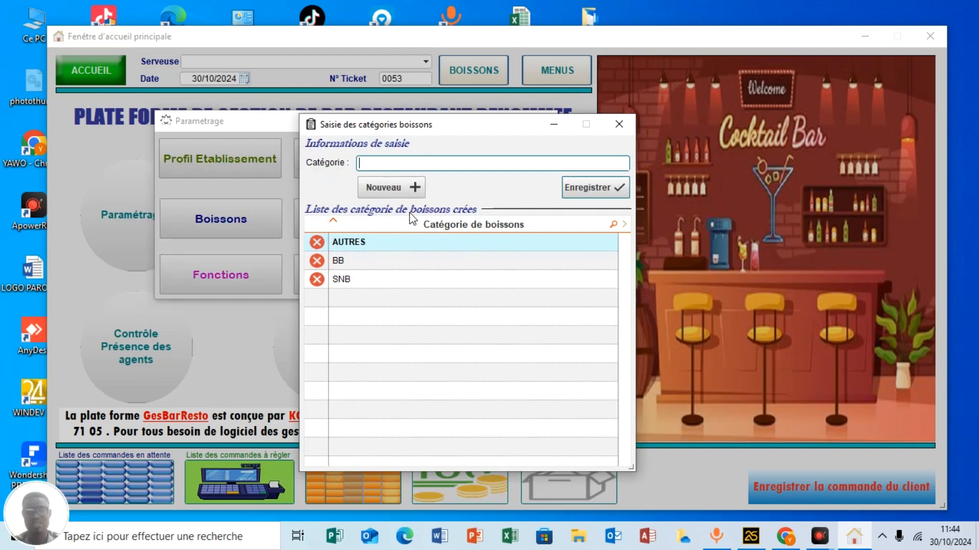
pyautogui.click(619, 125)
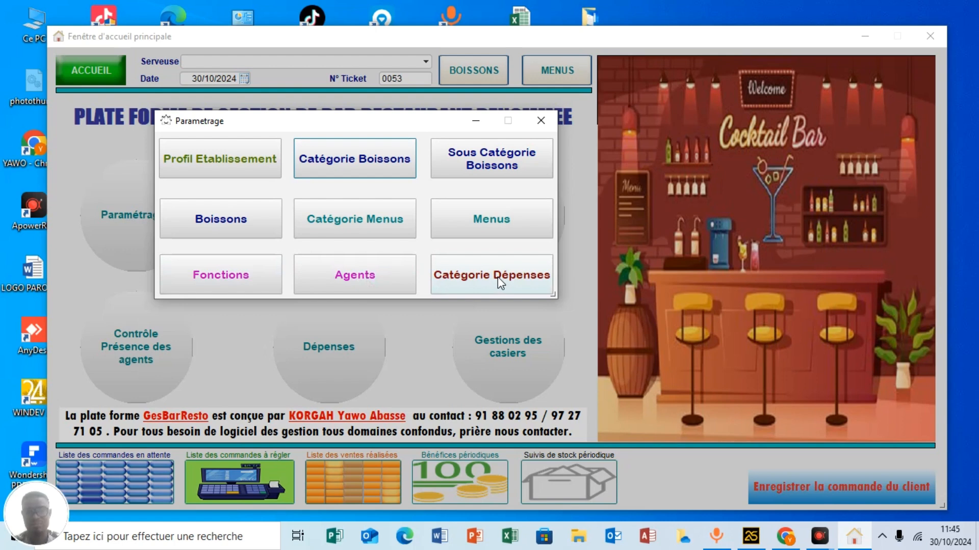
pyautogui.click(542, 123)
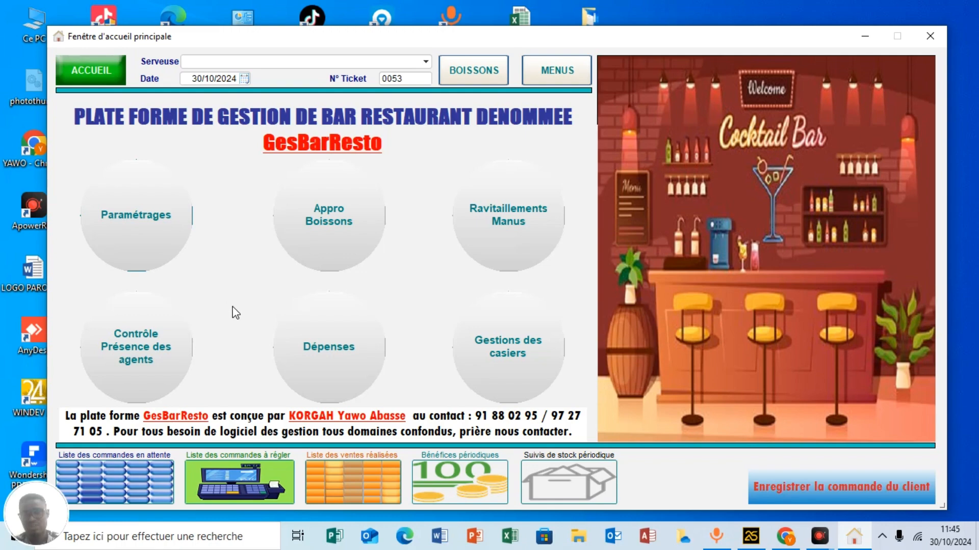
# Review the agents' attendance list, validate the attendance check without marking anyone, and close the list
pyautogui.click(139, 346)
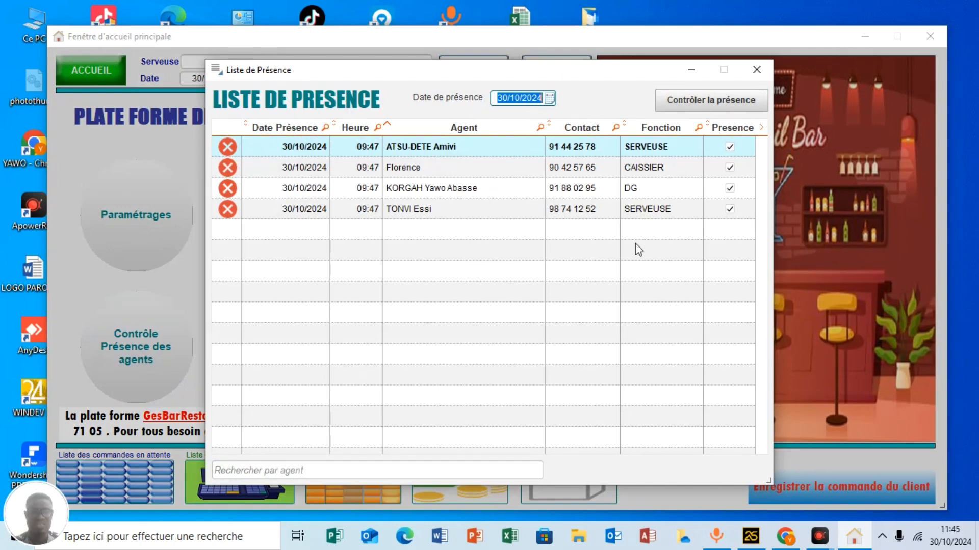
pyautogui.click(715, 102)
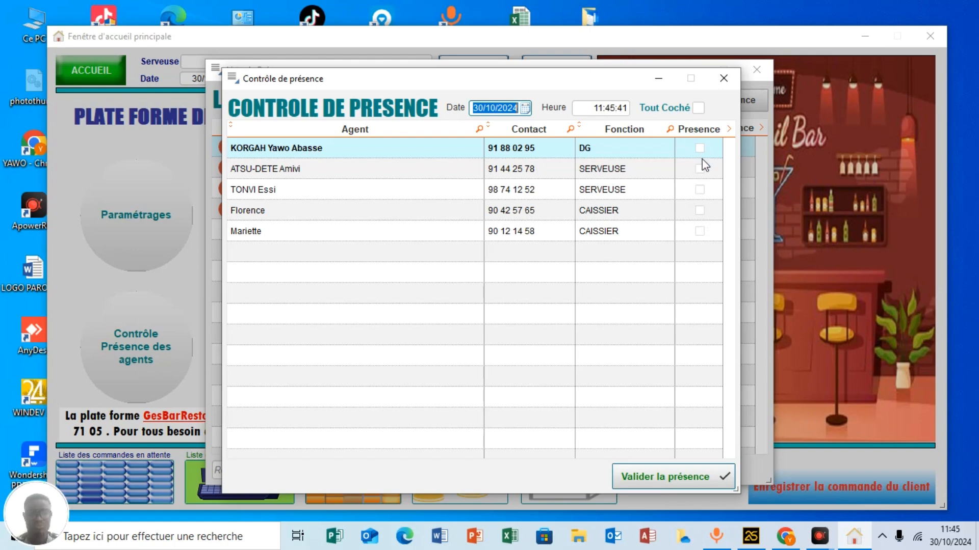
pyautogui.click(663, 477)
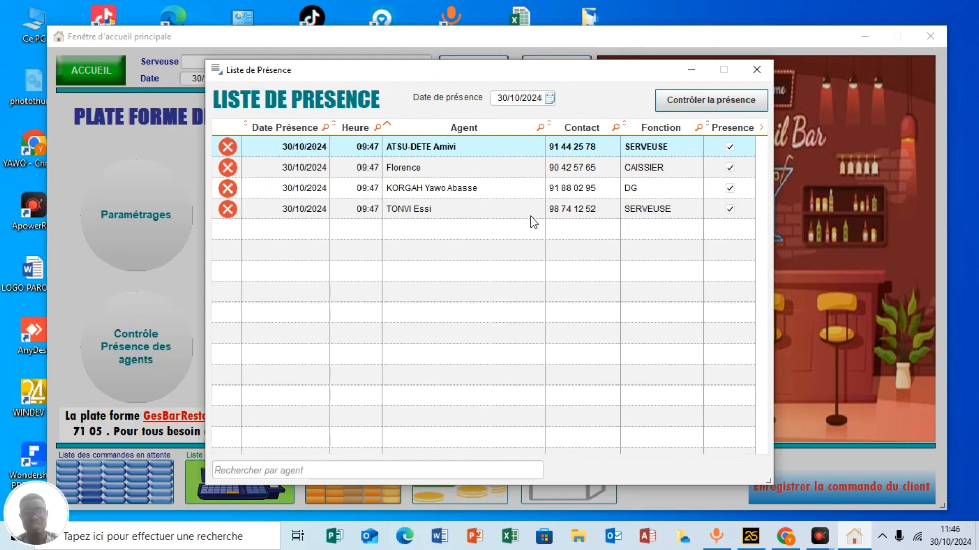
pyautogui.click(764, 66)
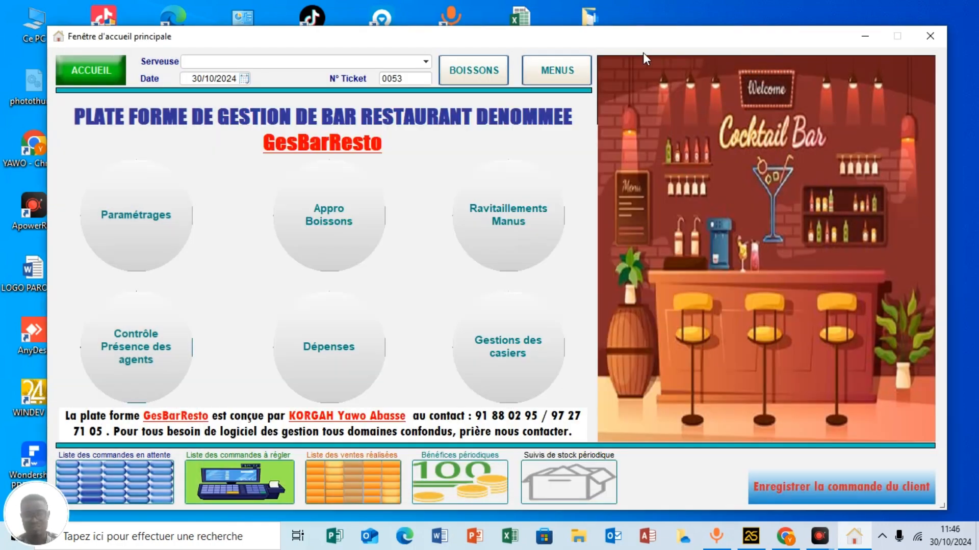
# Start a new drinks supply entry with supplier BB and select the cashier who is recording it
pyautogui.click(337, 223)
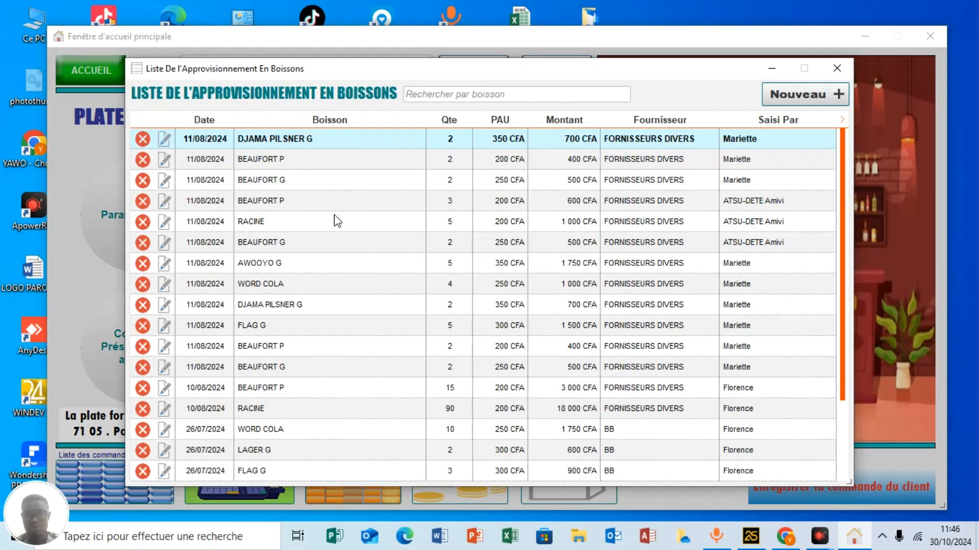
pyautogui.click(825, 103)
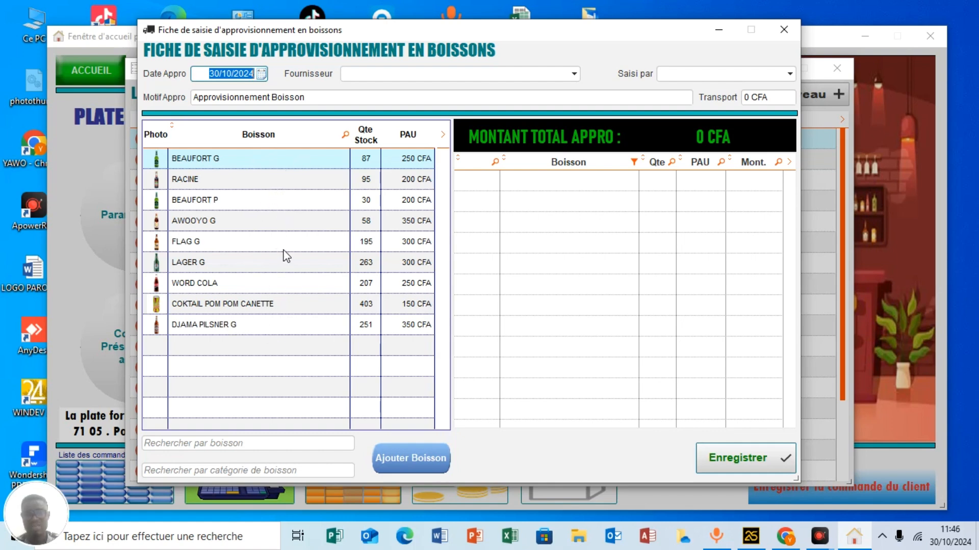
pyautogui.click(415, 74)
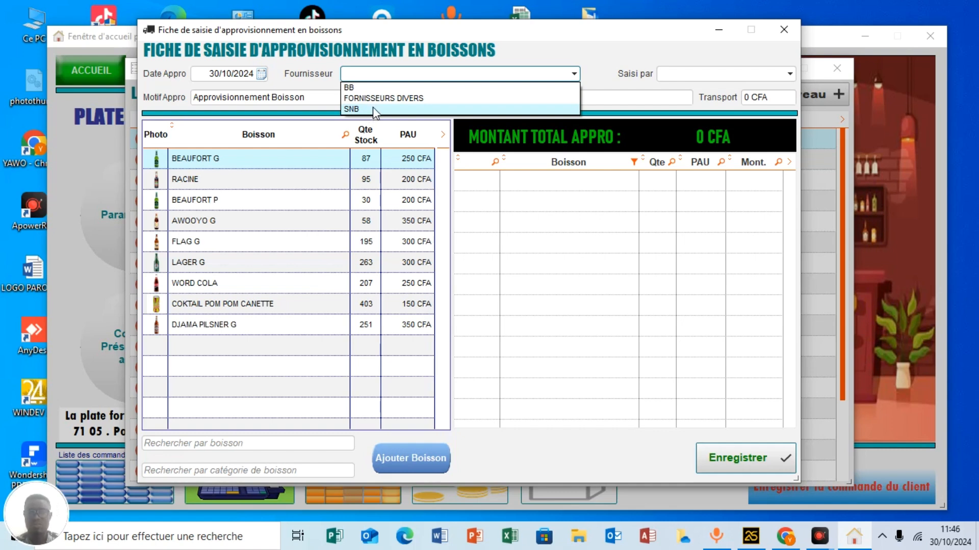
pyautogui.click(364, 88)
pyautogui.click(696, 74)
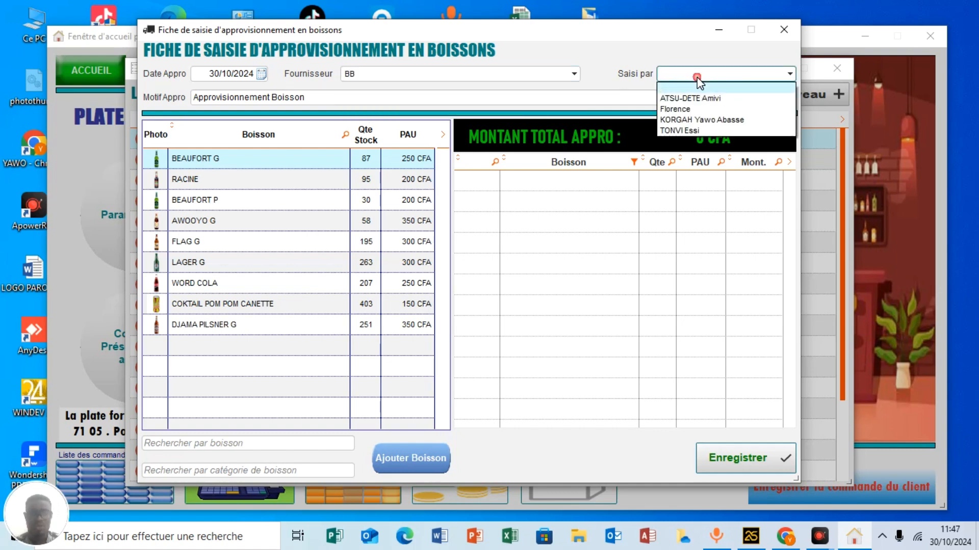
pyautogui.click(695, 99)
pyautogui.click(708, 75)
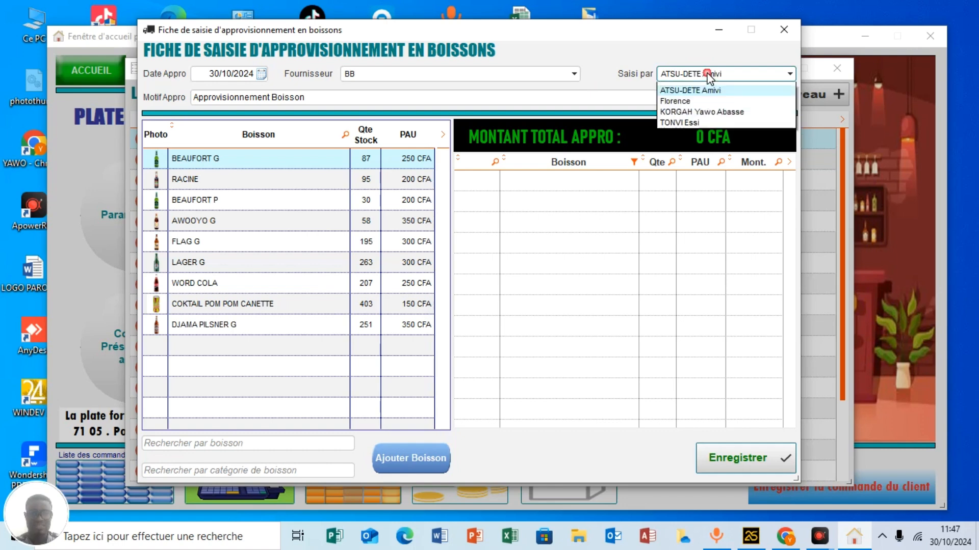
pyautogui.click(694, 106)
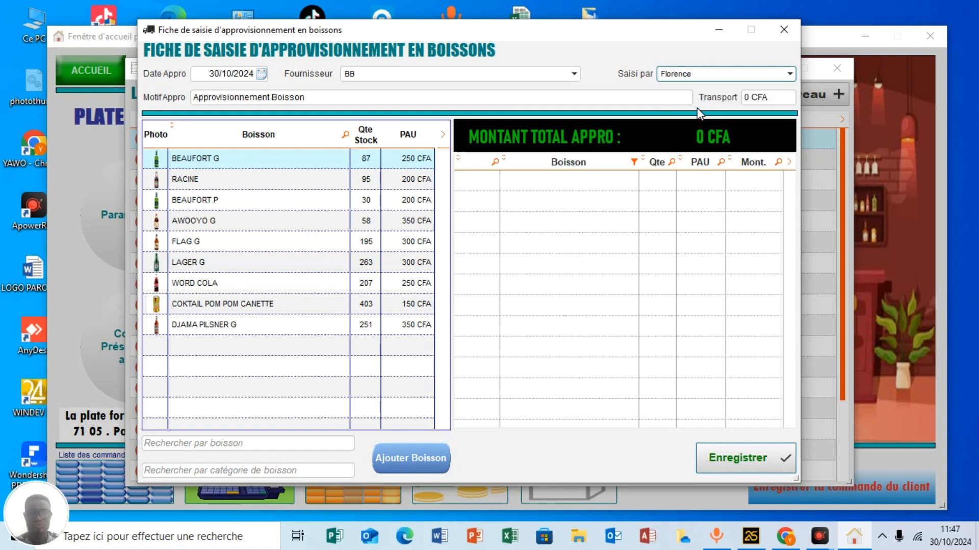
pyautogui.click(312, 103)
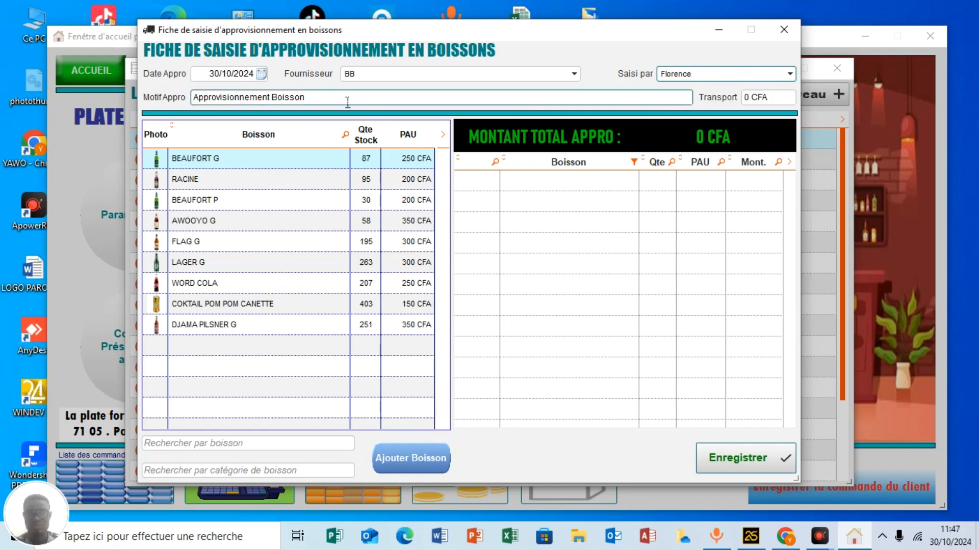
pyautogui.click(767, 100)
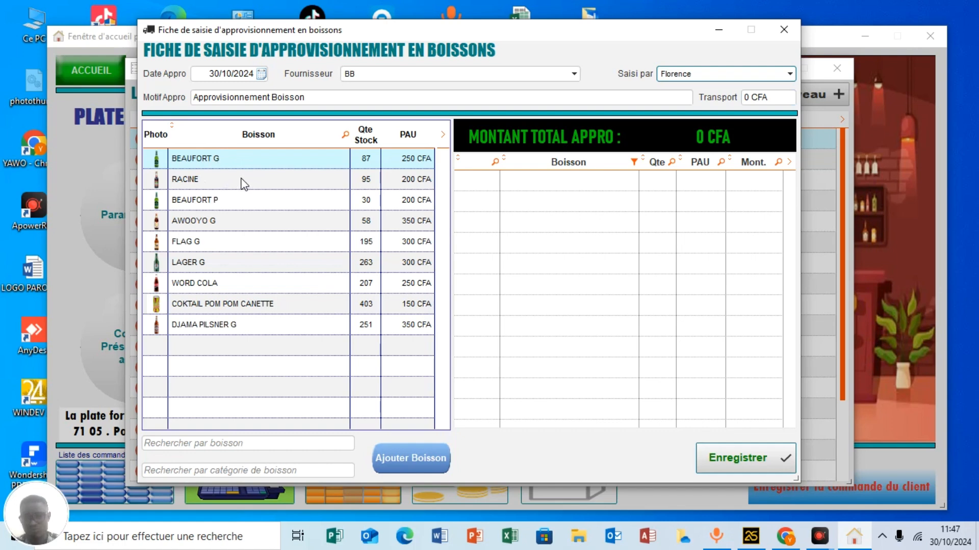
# Add 10 RACINE, 12 AWOOYO G, 5 WORD COLA and 1 COKTAIL POM POM CANETTE to the supply entry
pyautogui.click(224, 185)
pyautogui.doubleClick(222, 181)
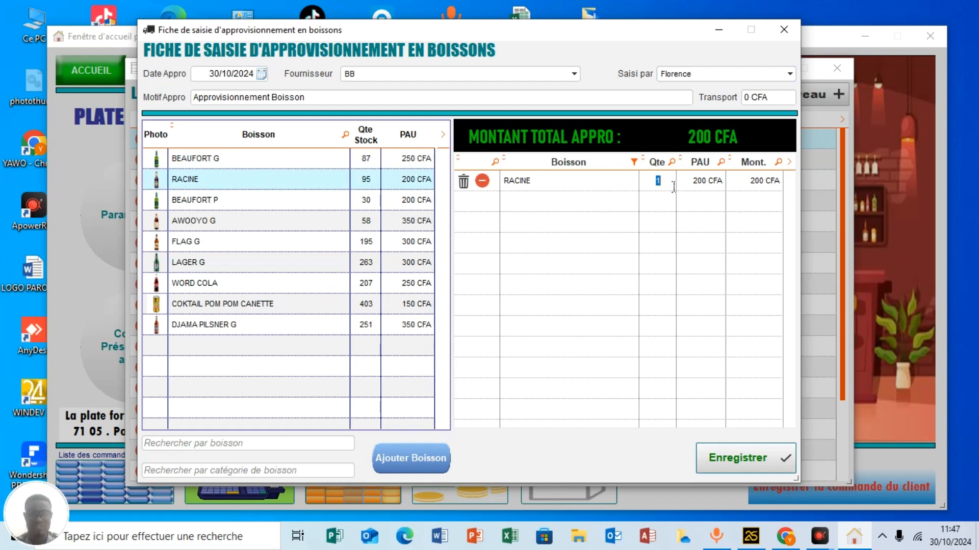
pyautogui.write('10')
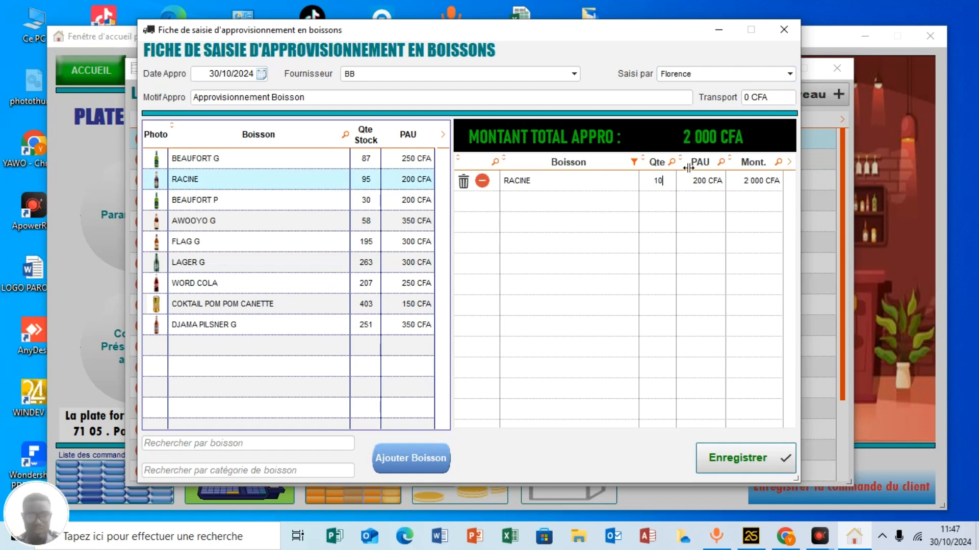
pyautogui.doubleClick(230, 225)
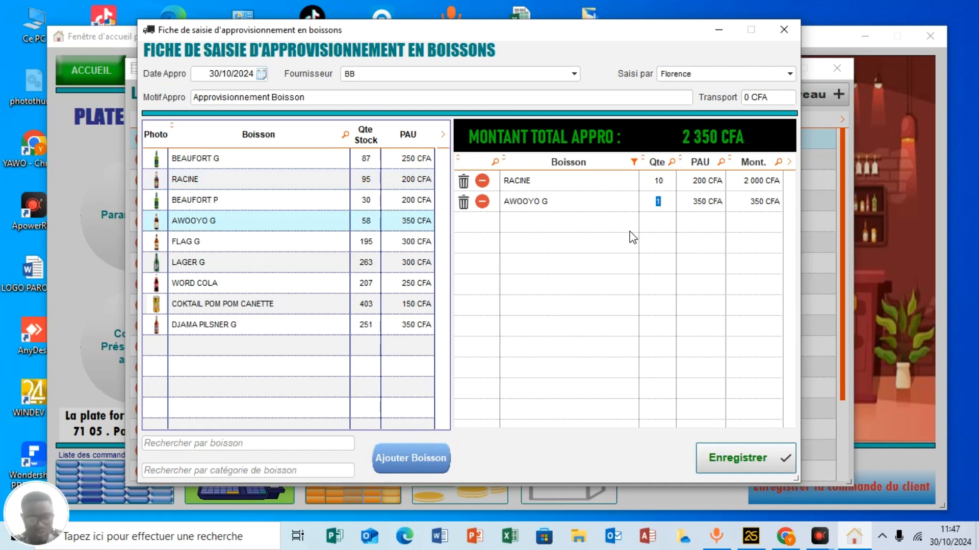
pyautogui.write('12')
pyautogui.doubleClick(225, 282)
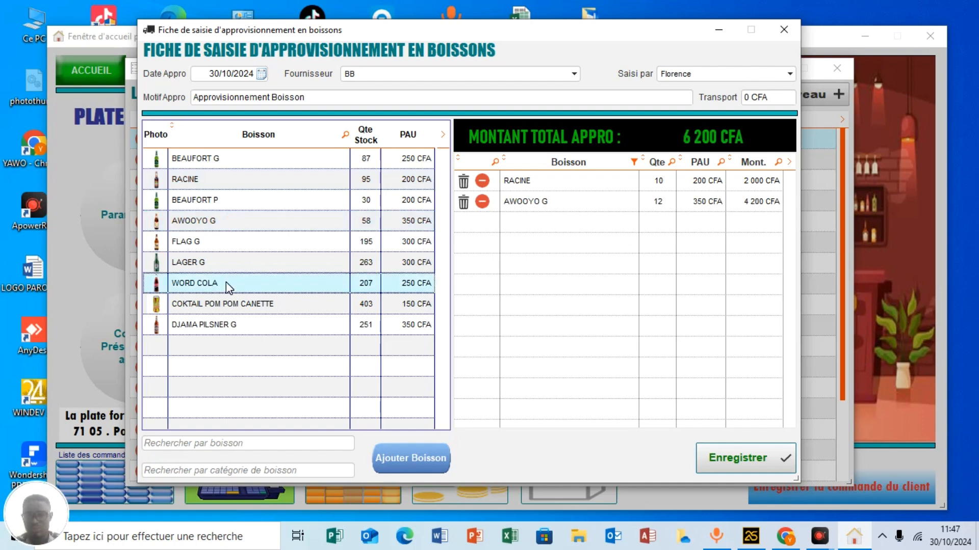
pyautogui.write('5')
pyautogui.doubleClick(229, 304)
pyautogui.write('2')
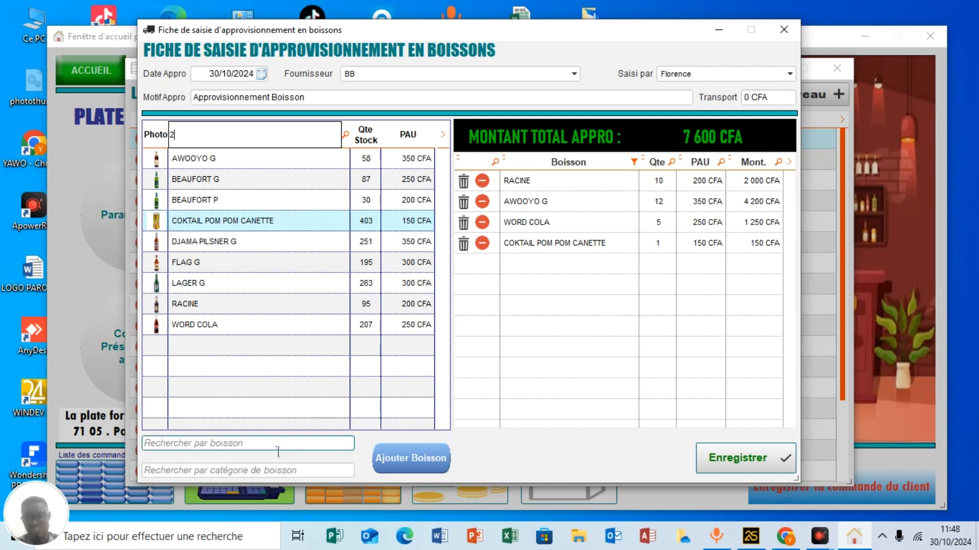
# Discard the drinks supply entry without saving and close the drinks supply list
pyautogui.click(279, 470)
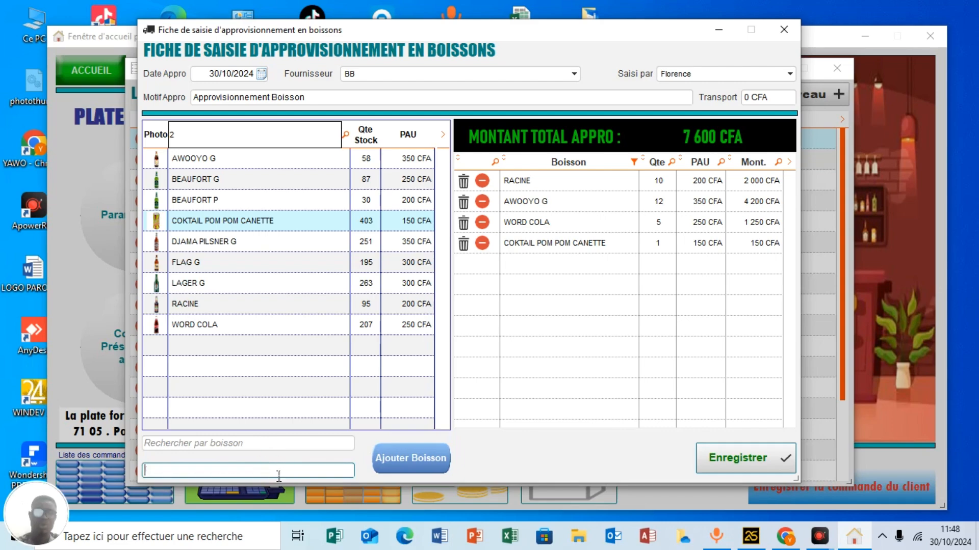
pyautogui.click(784, 29)
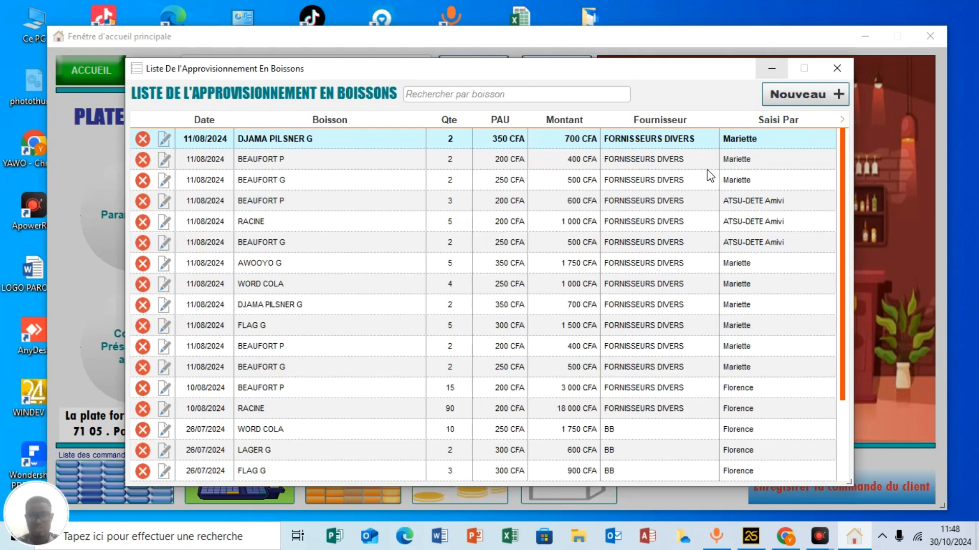
pyautogui.click(831, 67)
# View the menu restocking list and its blank new-entry form, and close both without recording anything
pyautogui.click(506, 229)
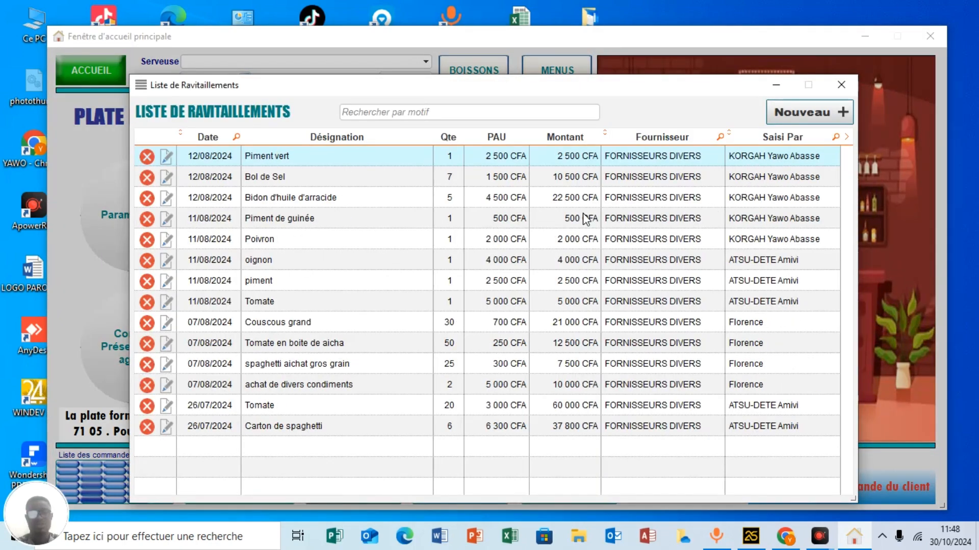
pyautogui.click(792, 112)
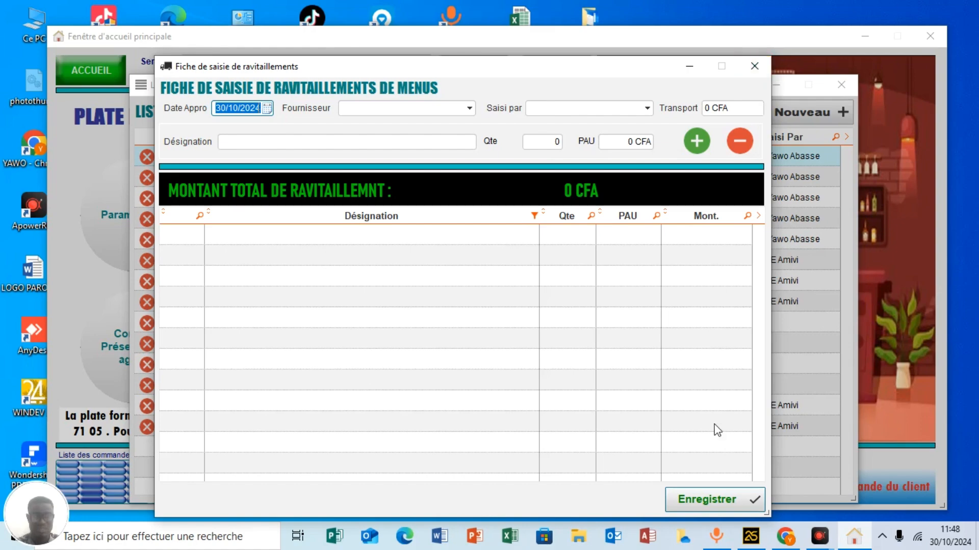
pyautogui.click(755, 67)
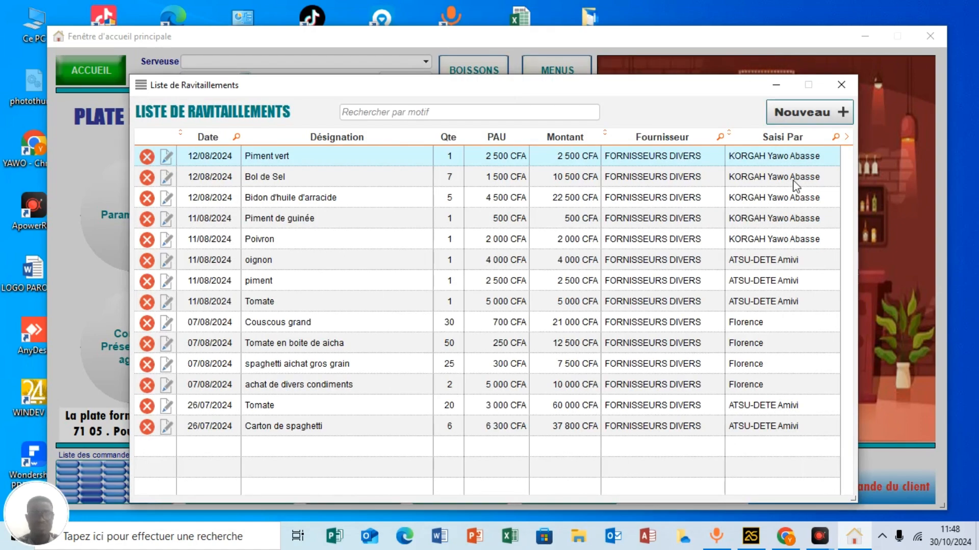
pyautogui.click(839, 83)
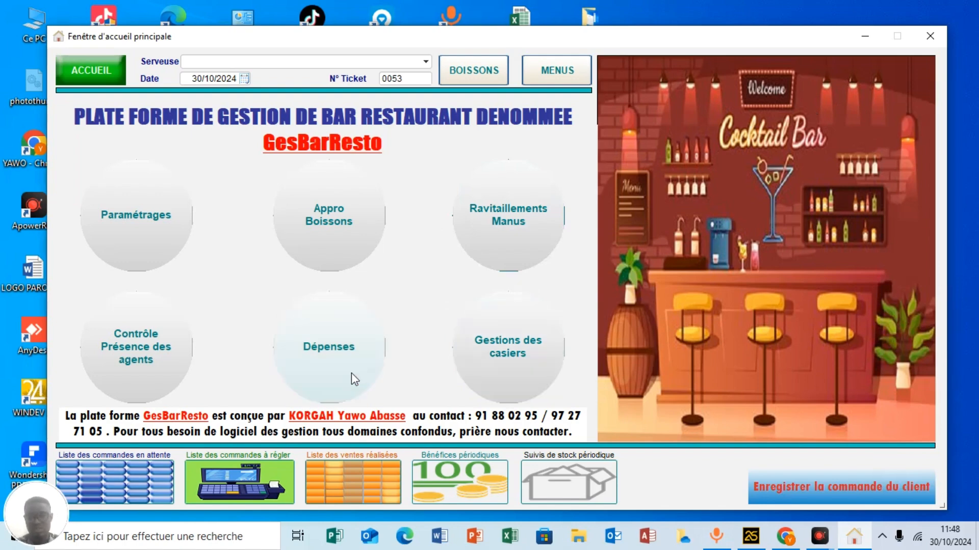
# View the recorded expenses and the crate movements in their entry windows, closing each without adding an entry
pyautogui.click(338, 358)
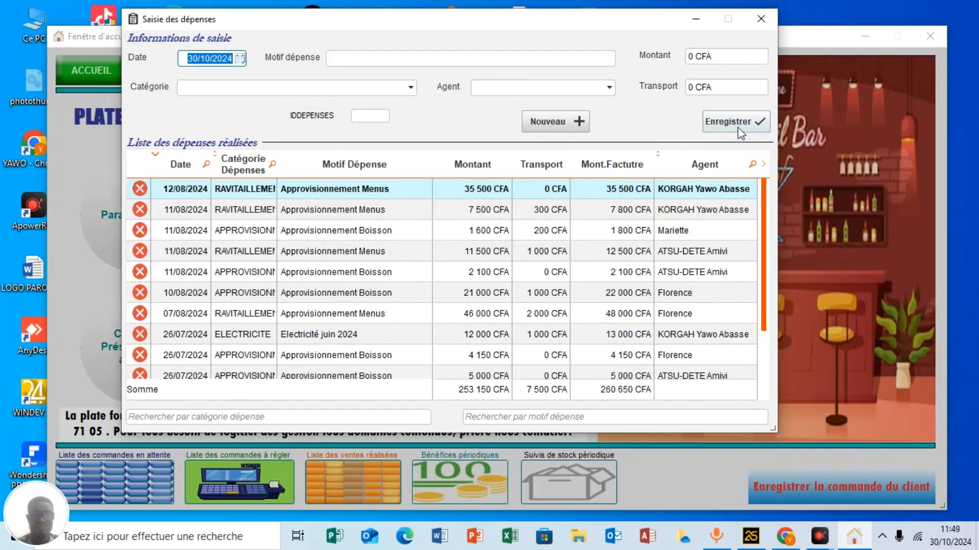
pyautogui.click(761, 19)
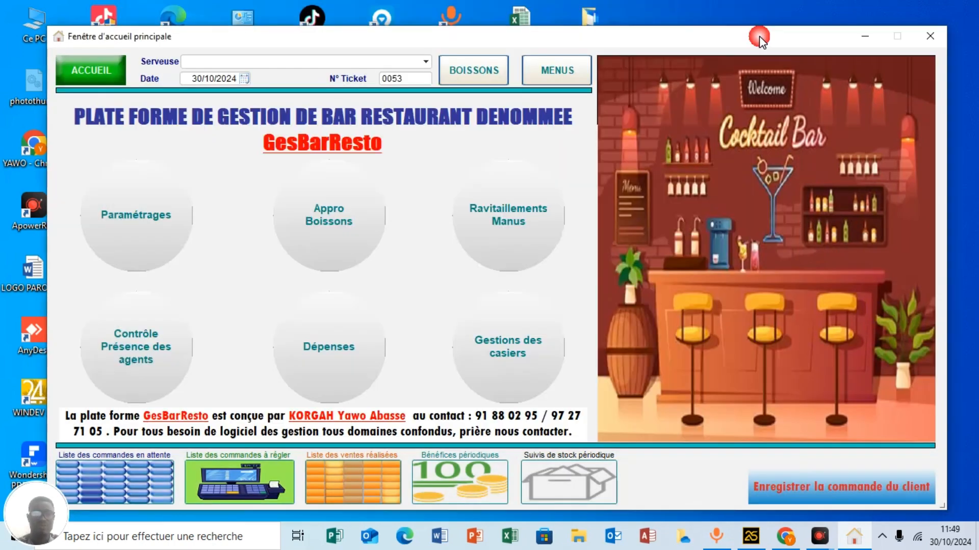
pyautogui.click(514, 357)
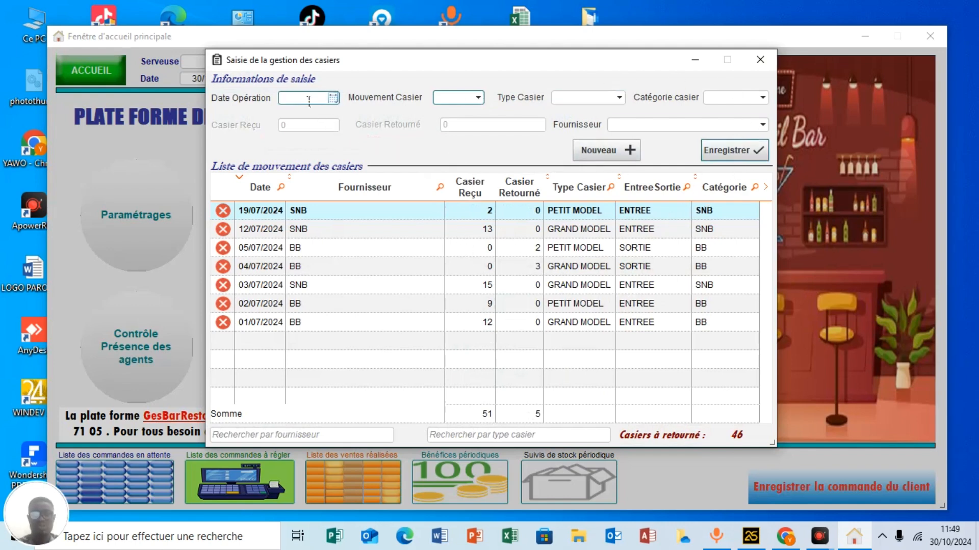
pyautogui.click(760, 60)
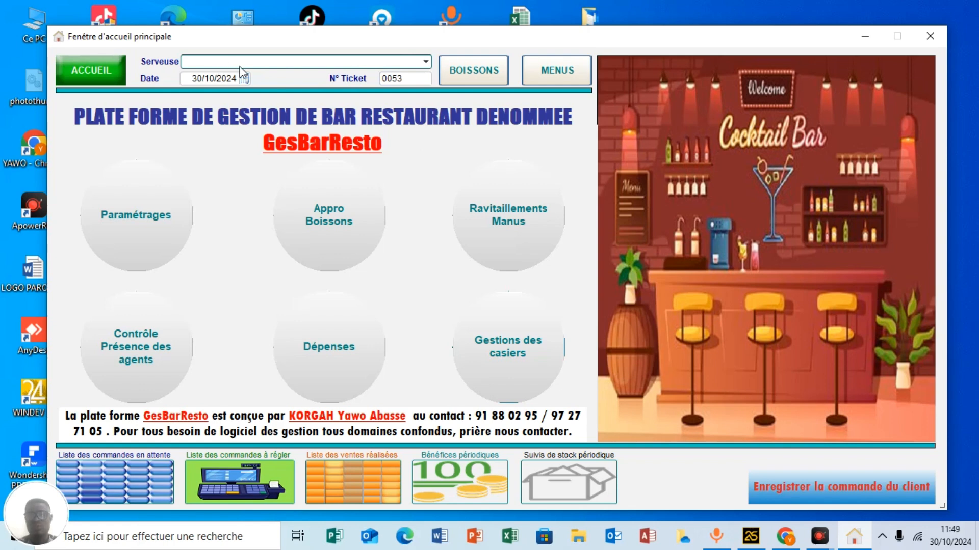
# Start a customer order by selecting the first listed waitress and showing the drinks list
pyautogui.click(285, 63)
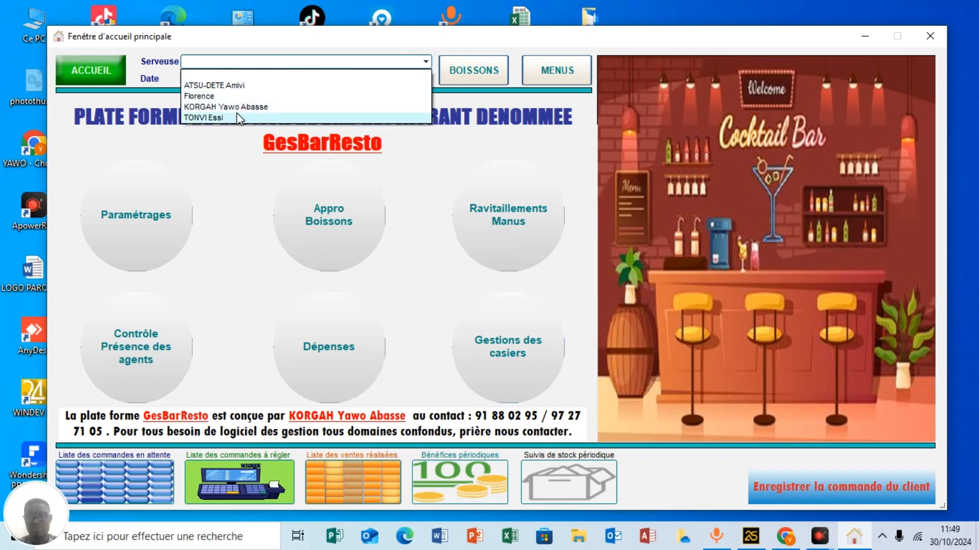
pyautogui.click(237, 86)
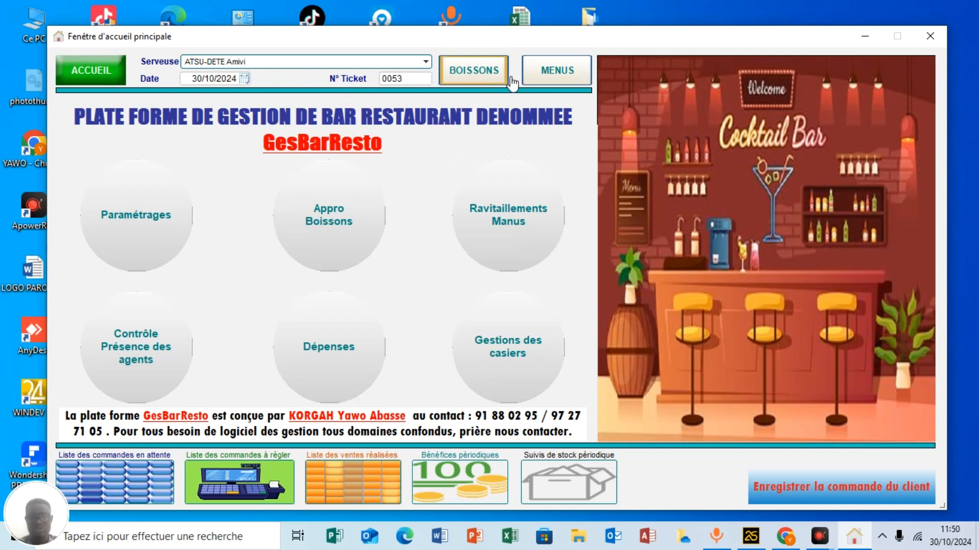
pyautogui.click(482, 81)
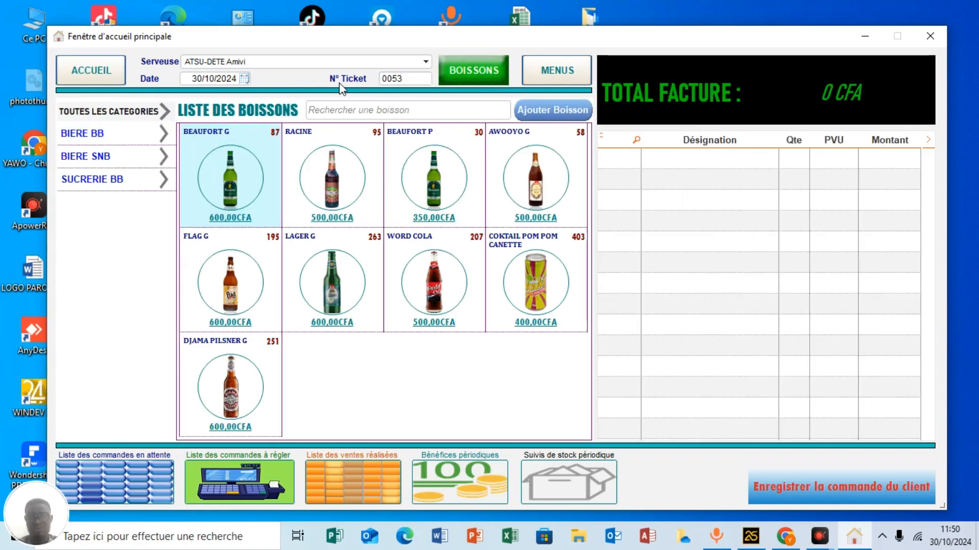
pyautogui.click(408, 83)
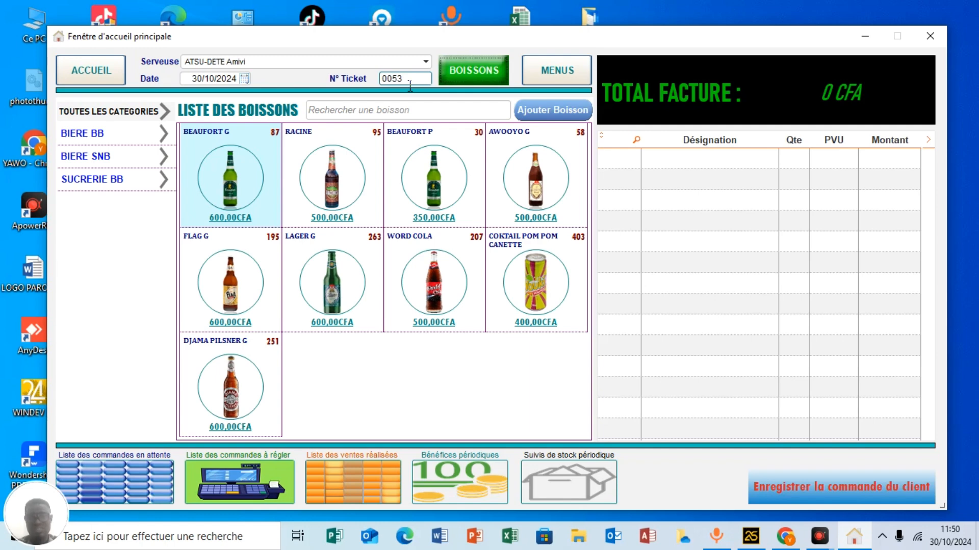
pyautogui.click(377, 109)
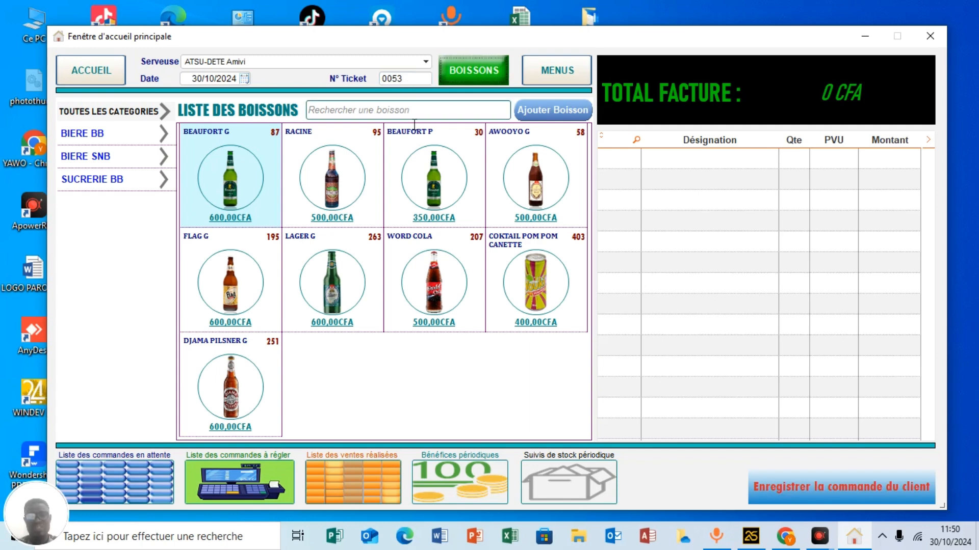
pyautogui.click(408, 81)
pyautogui.click(353, 110)
pyautogui.click(429, 83)
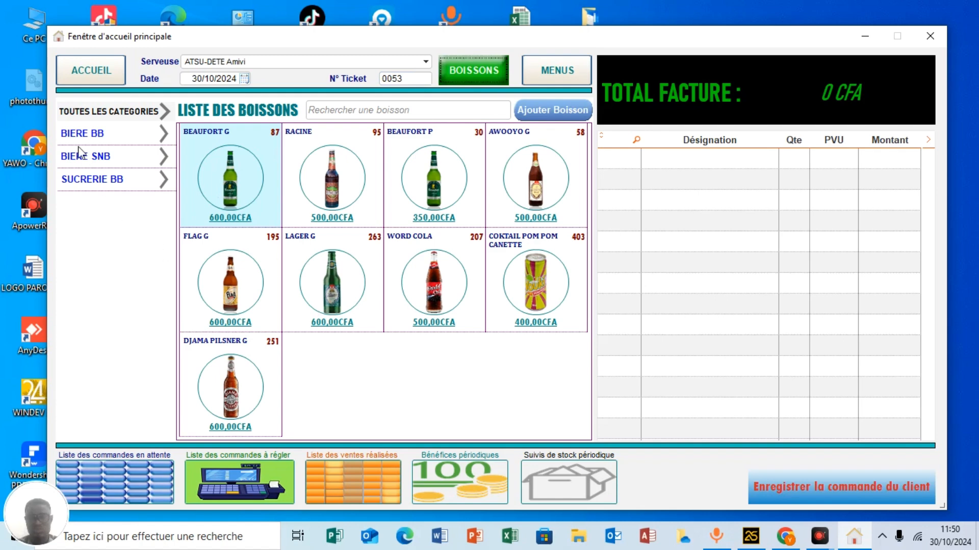
# Filter the drinks by BIERE BB, BIERE SNB and SUCRERIE BB, and return to all categories
pyautogui.click(98, 133)
pyautogui.click(102, 154)
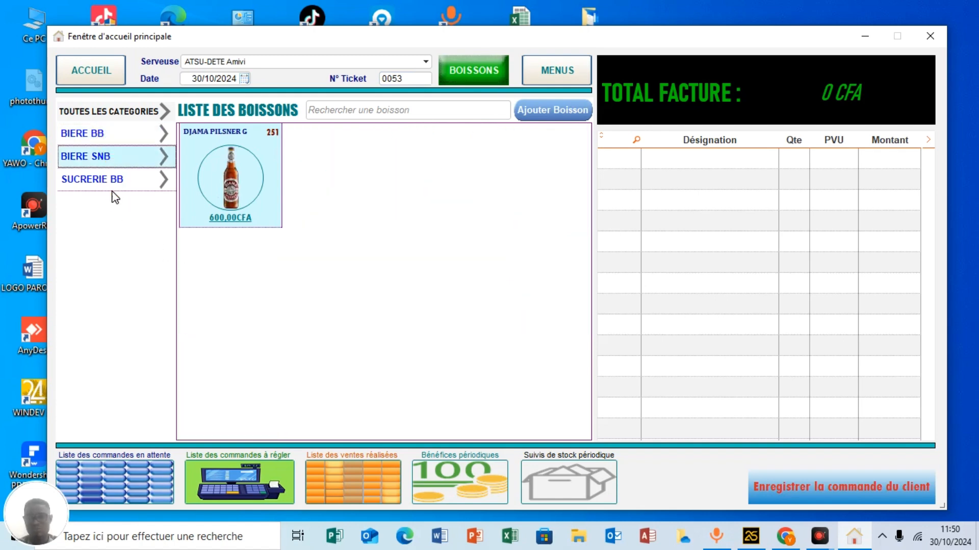
pyautogui.click(114, 179)
pyautogui.click(114, 134)
pyautogui.click(118, 155)
pyautogui.click(114, 183)
pyautogui.click(128, 116)
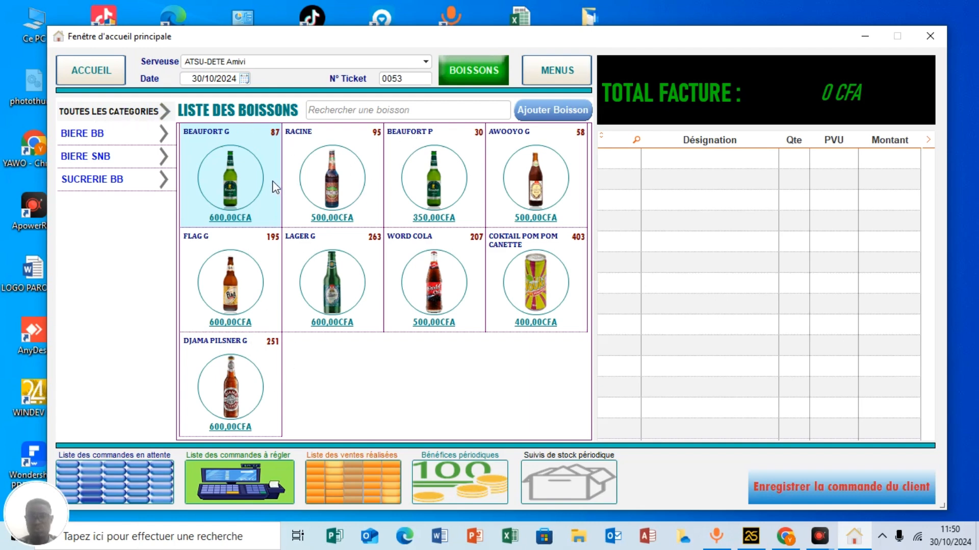
# Add 2 BEAUFORT G and 2 AWOOYO G to the customer order
pyautogui.click(233, 179)
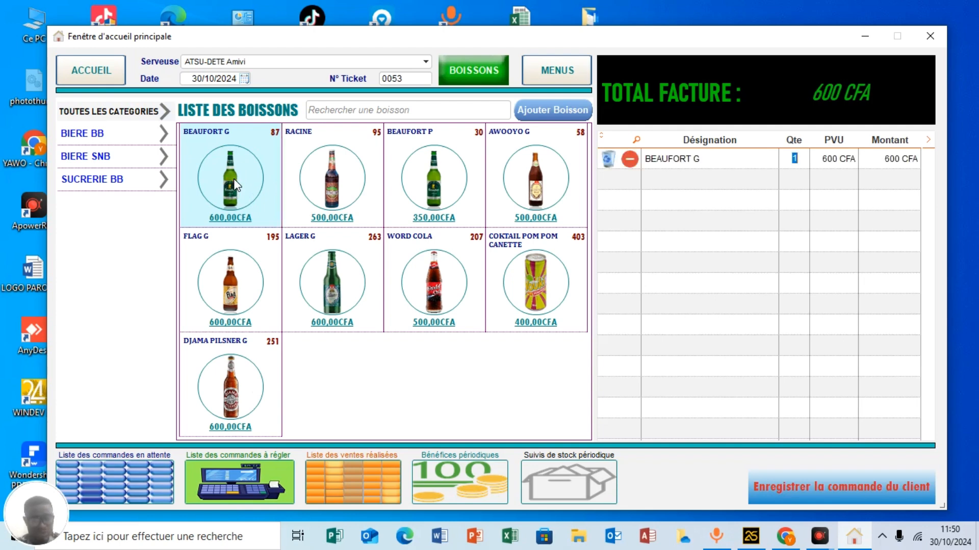
pyautogui.click(234, 180)
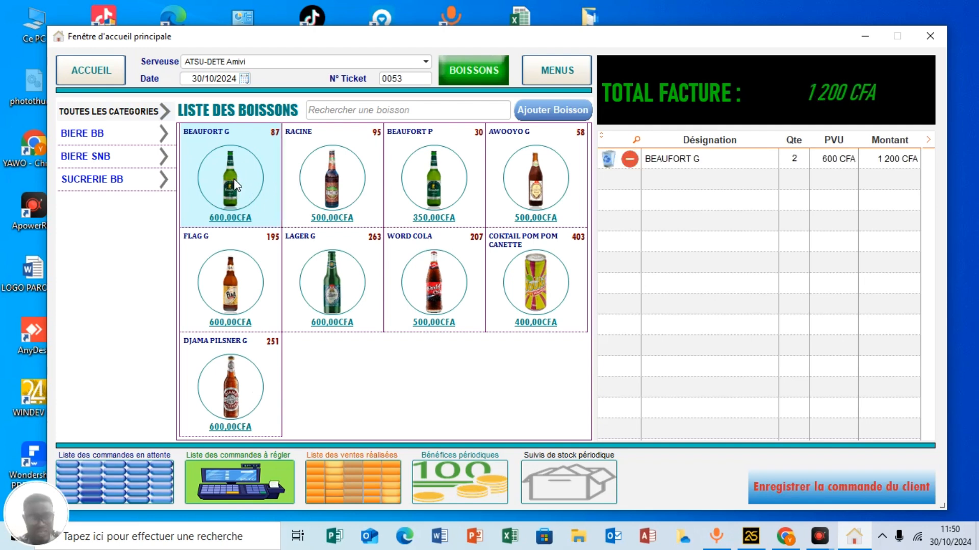
pyautogui.click(534, 187)
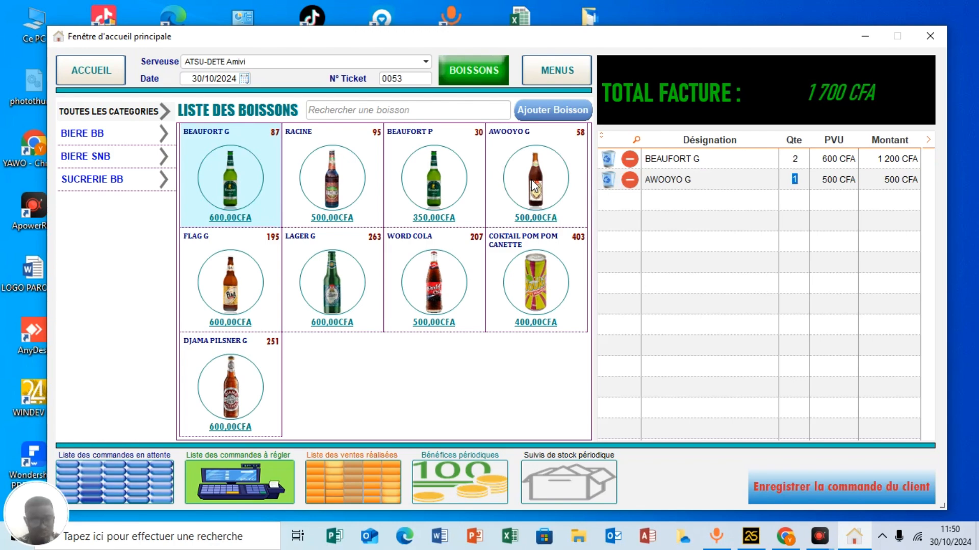
pyautogui.click(533, 187)
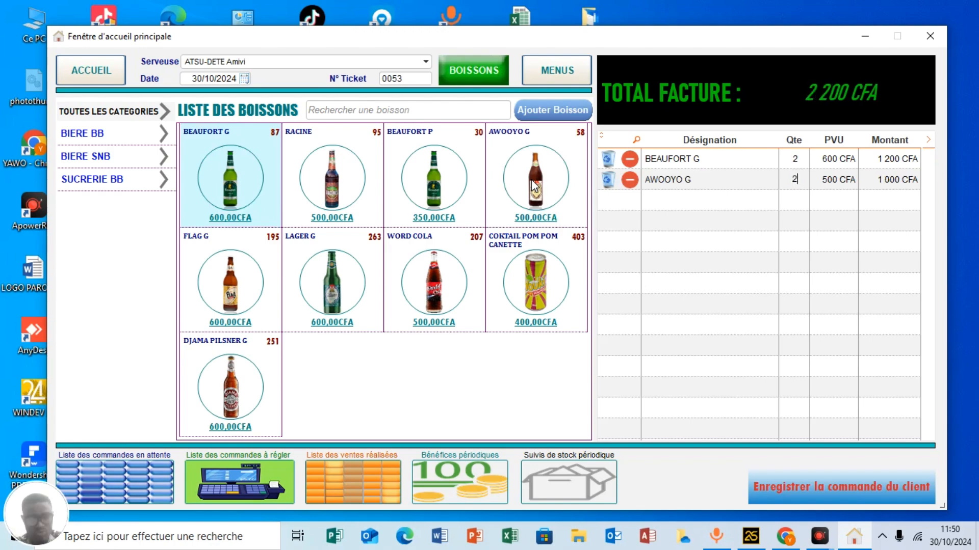
# Add 1 SPAGHETTI and 1 FOUFOU from the menus, record the customer order, and close the pending orders list
pyautogui.click(570, 81)
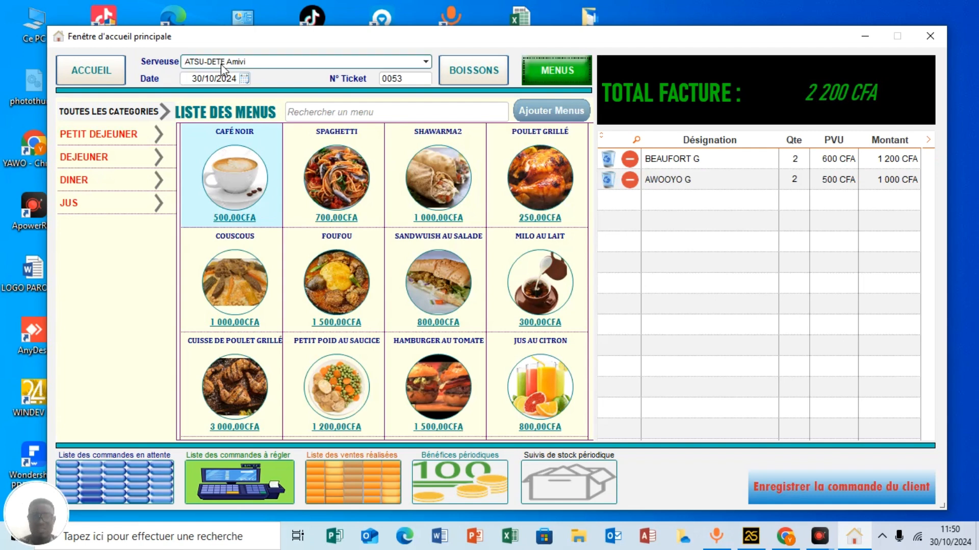
pyautogui.click(337, 181)
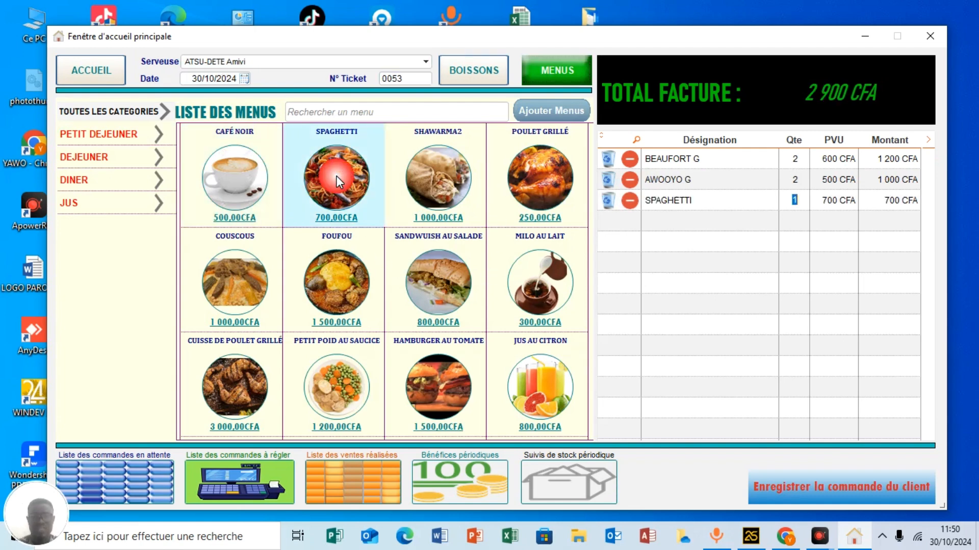
pyautogui.click(343, 282)
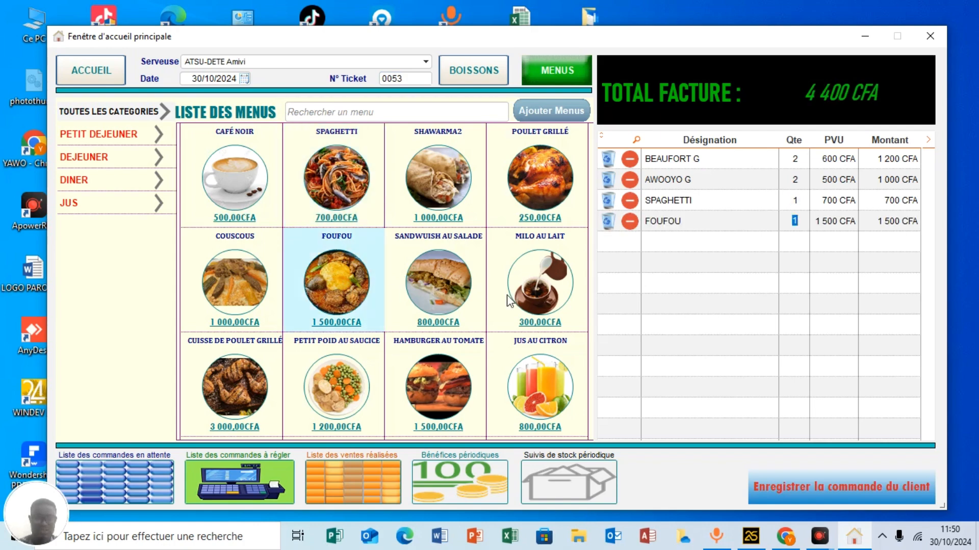
pyautogui.click(867, 497)
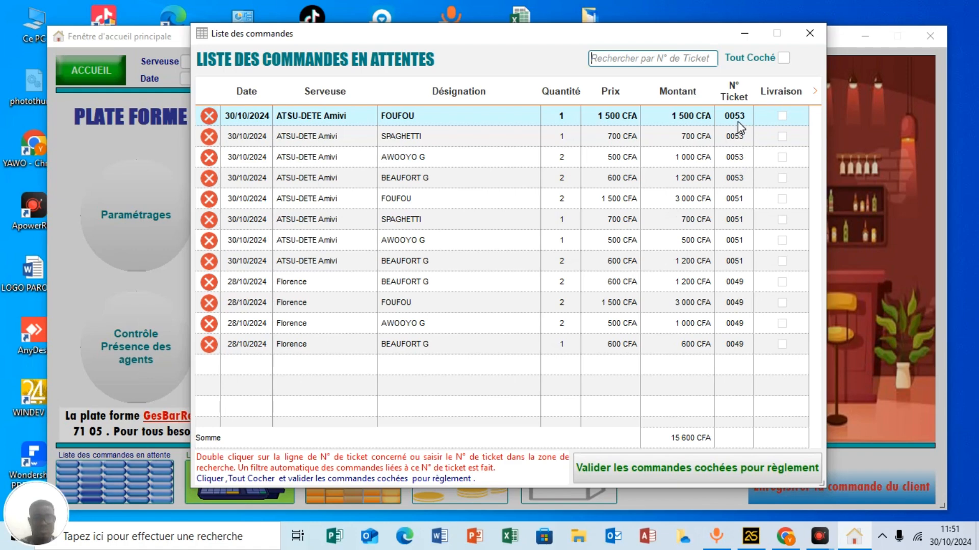
pyautogui.click(809, 32)
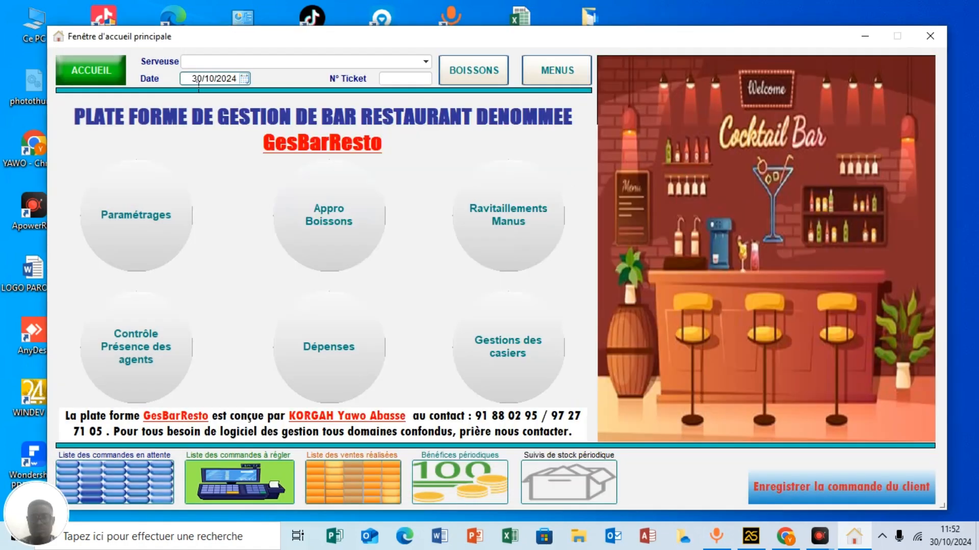
# Start an additional order for the same waitress and enter the ticket number of the order just recorded
pyautogui.click(252, 65)
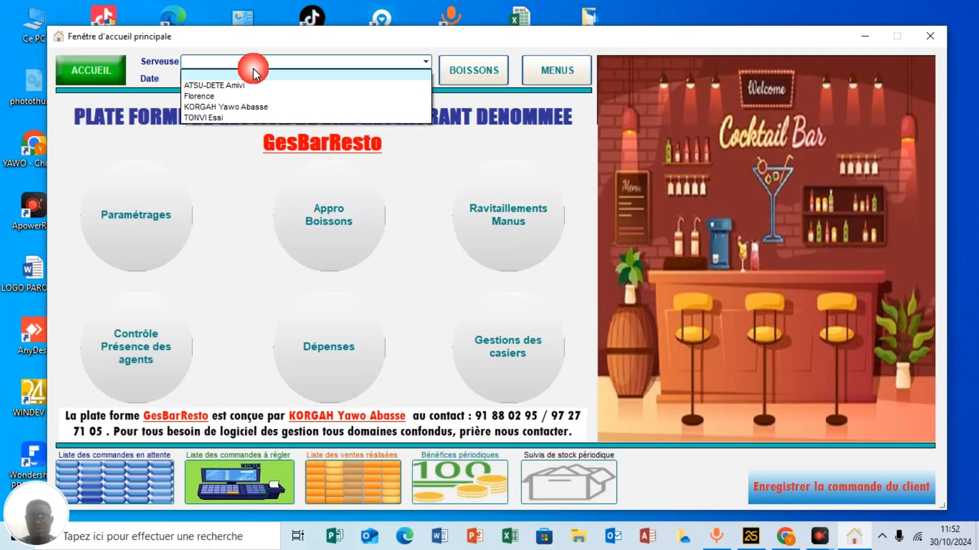
pyautogui.click(232, 90)
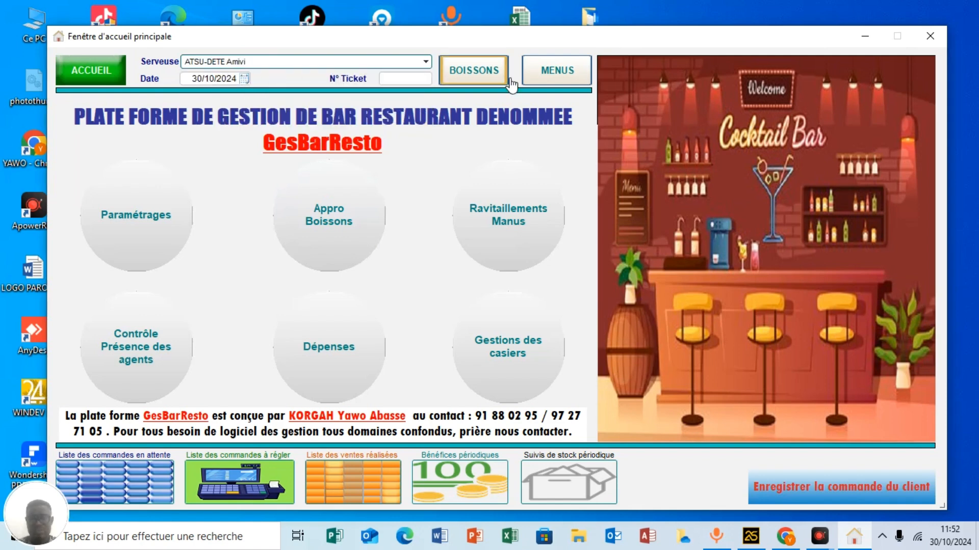
pyautogui.click(408, 84)
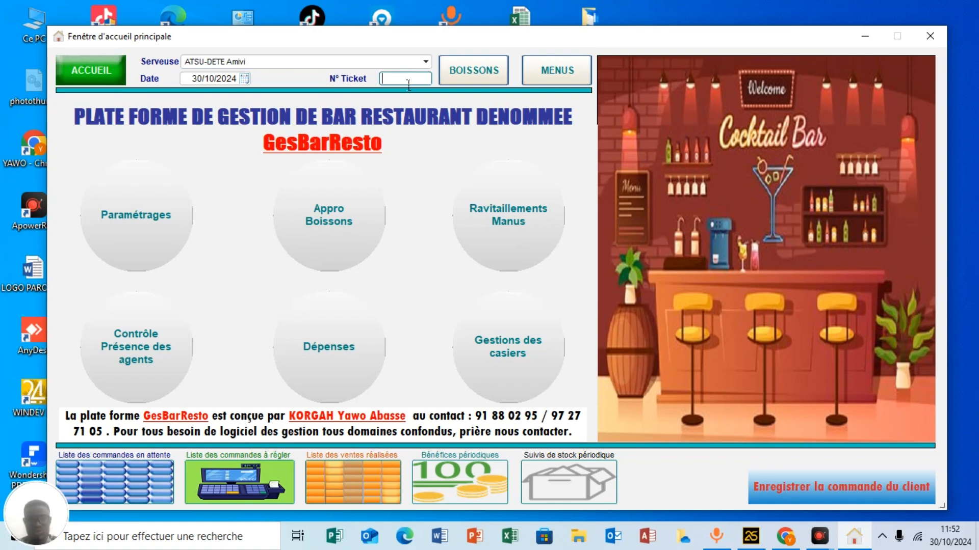
pyautogui.write('00')
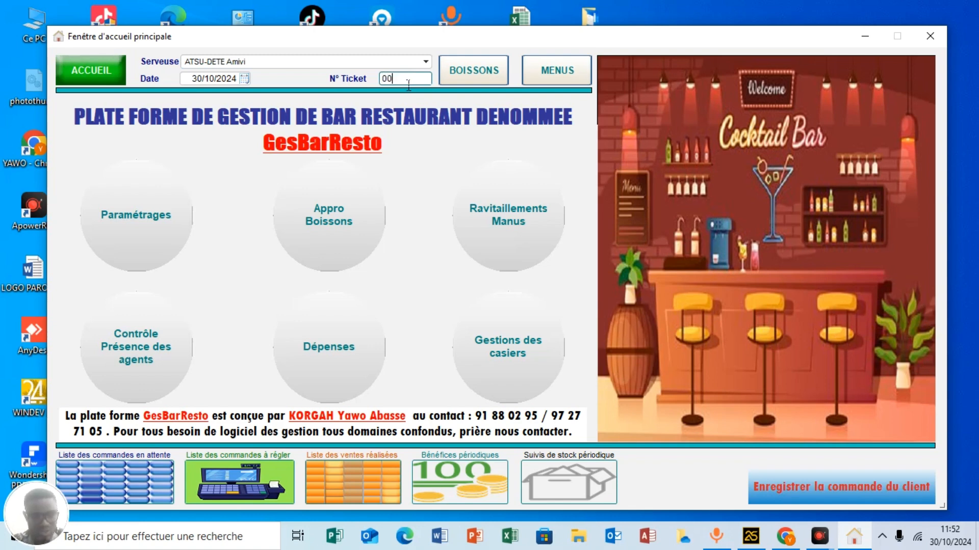
pyautogui.write('53')
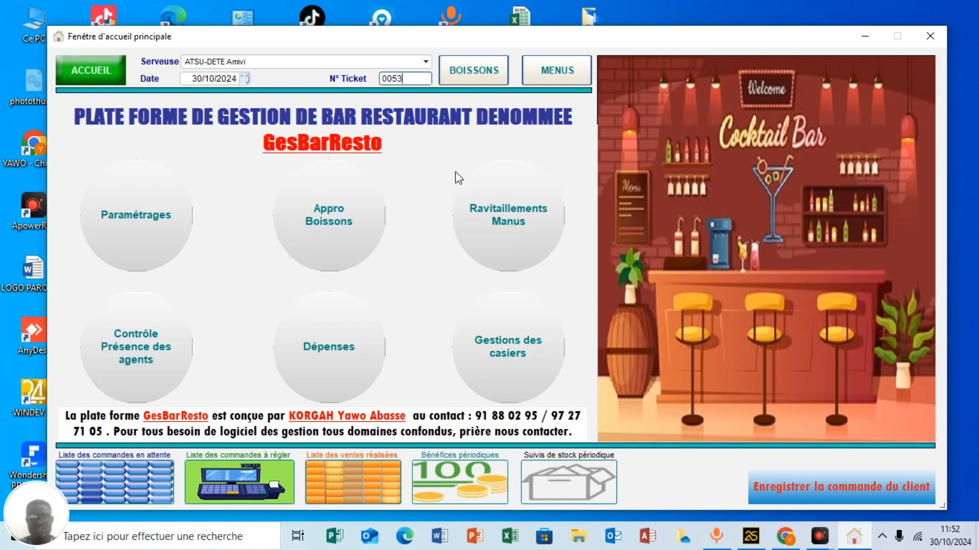
# Add 2 FLAG G and 1 WORD COLA from the drinks list and record the additional customer order
pyautogui.click(474, 70)
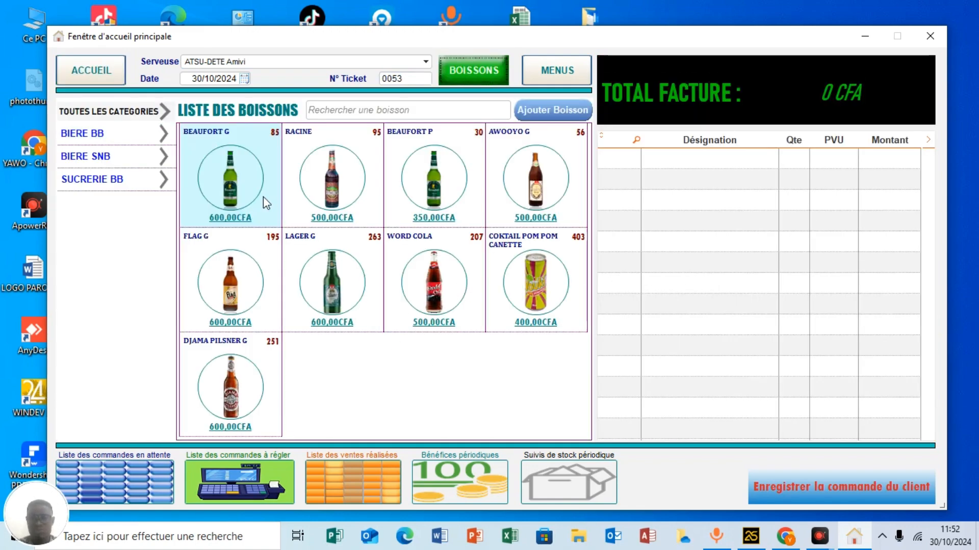
pyautogui.click(237, 294)
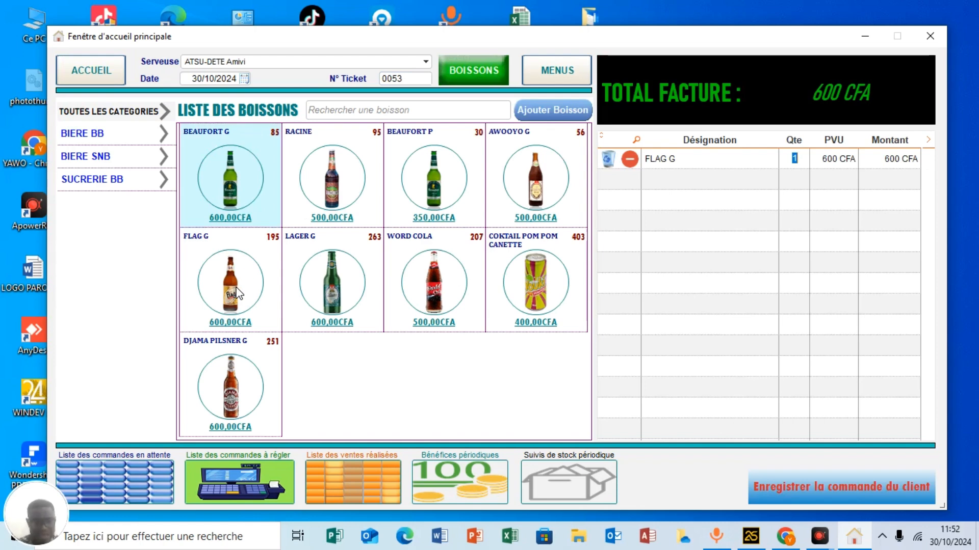
pyautogui.click(236, 289)
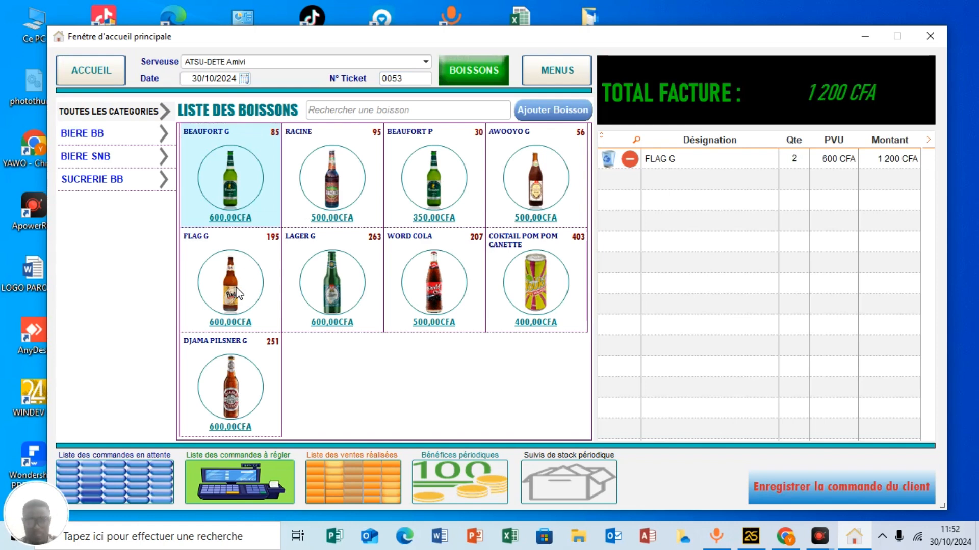
pyautogui.click(424, 287)
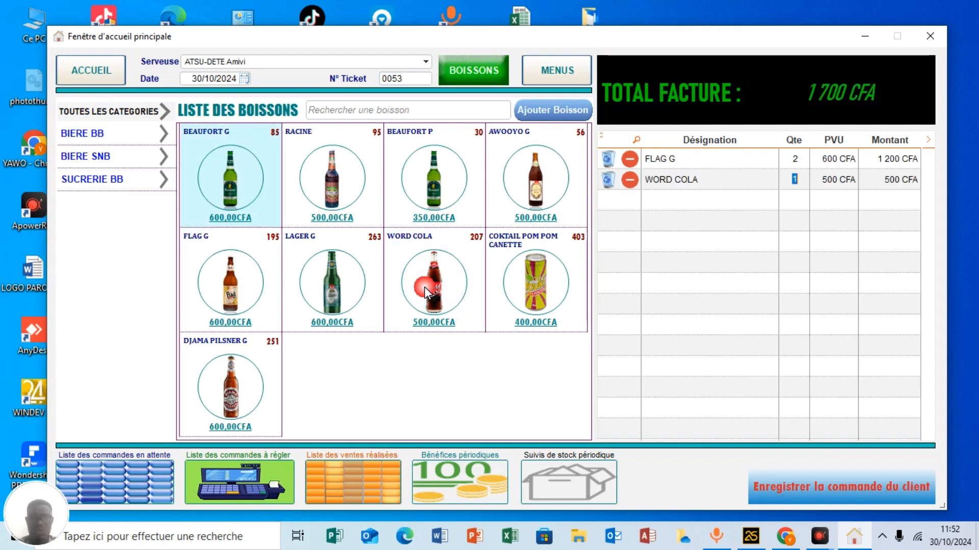
pyautogui.click(867, 497)
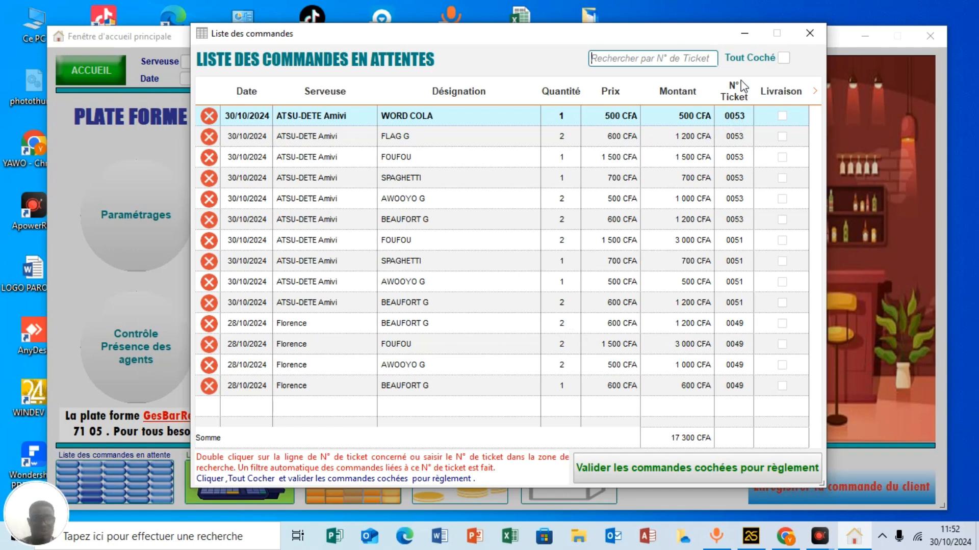
# Filter the pending orders by the latest ticket number, check all its lines, validate them for settlement and close the list
pyautogui.click(652, 61)
pyautogui.click(705, 64)
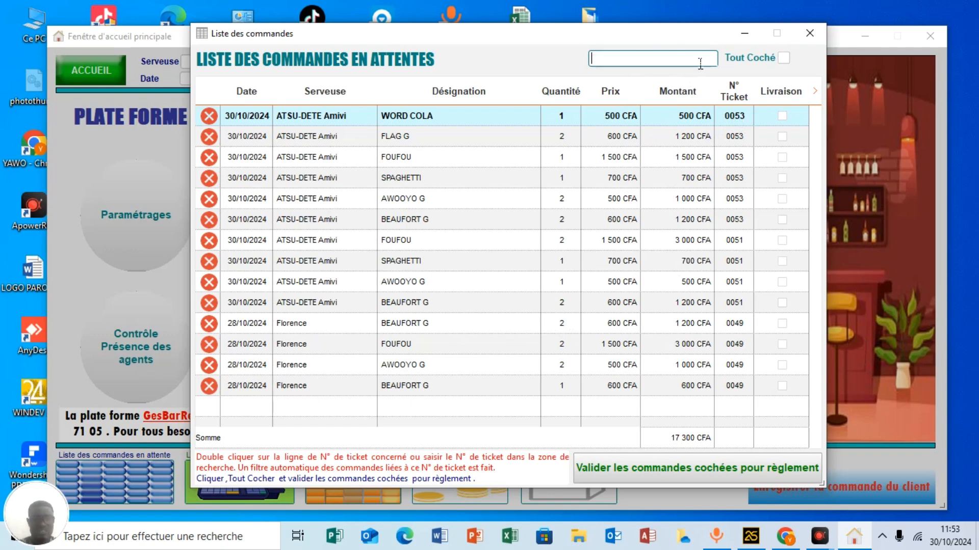
pyautogui.write('00')
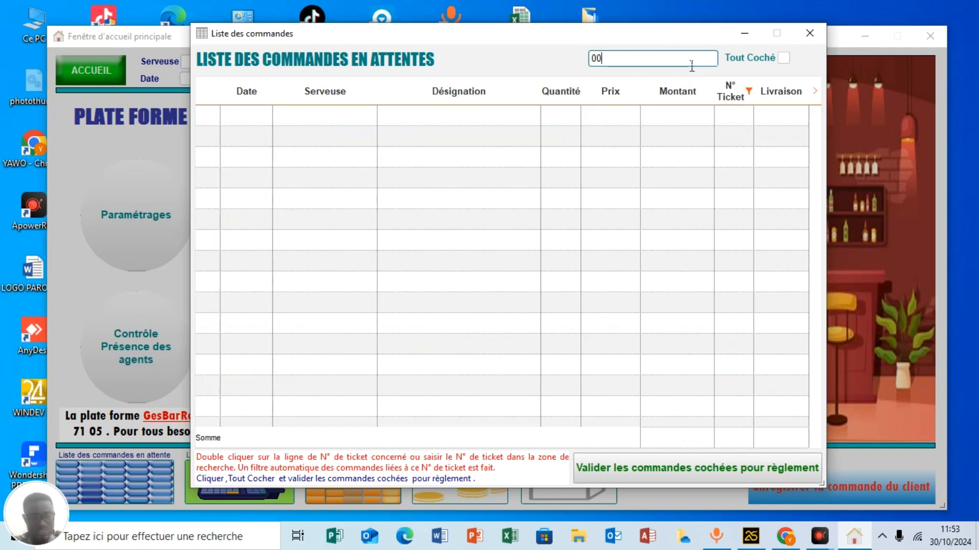
pyautogui.write('53')
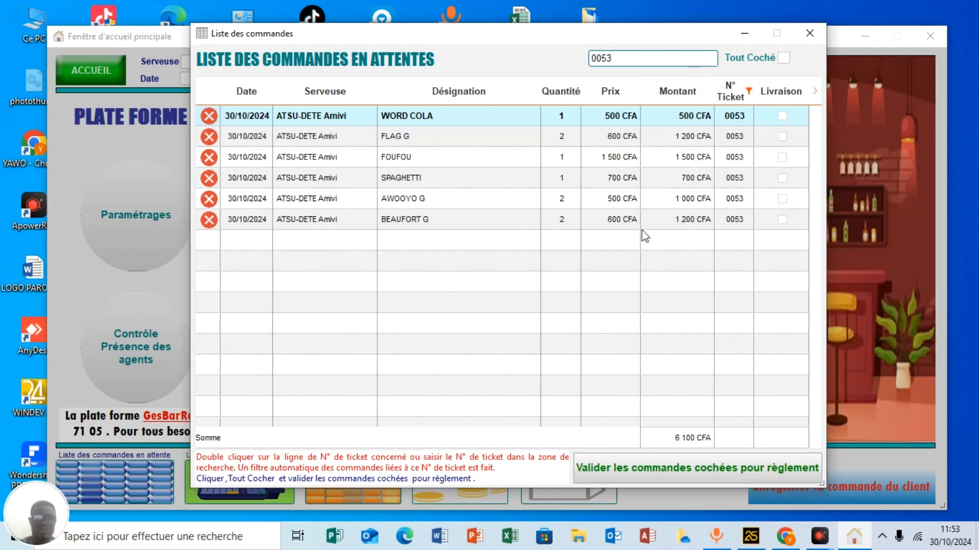
pyautogui.click(784, 58)
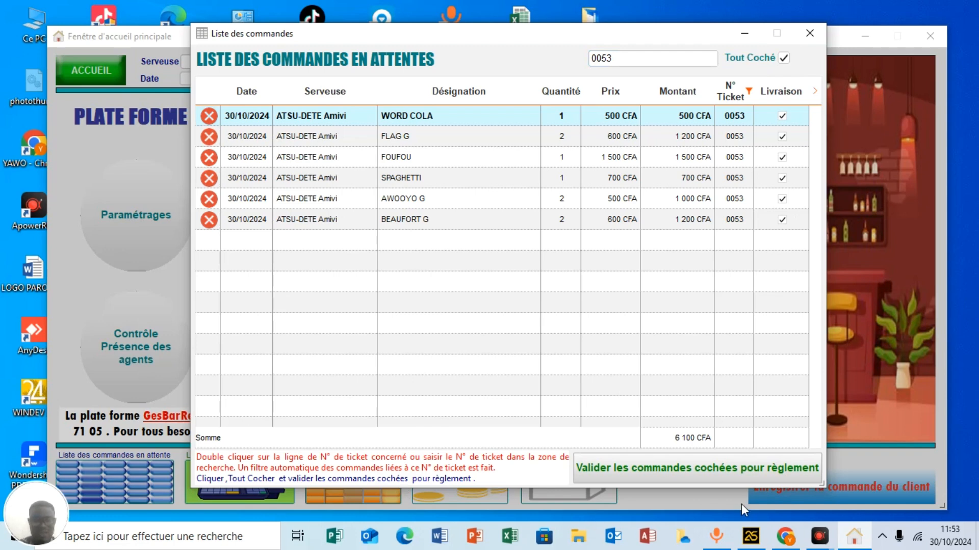
pyautogui.click(798, 474)
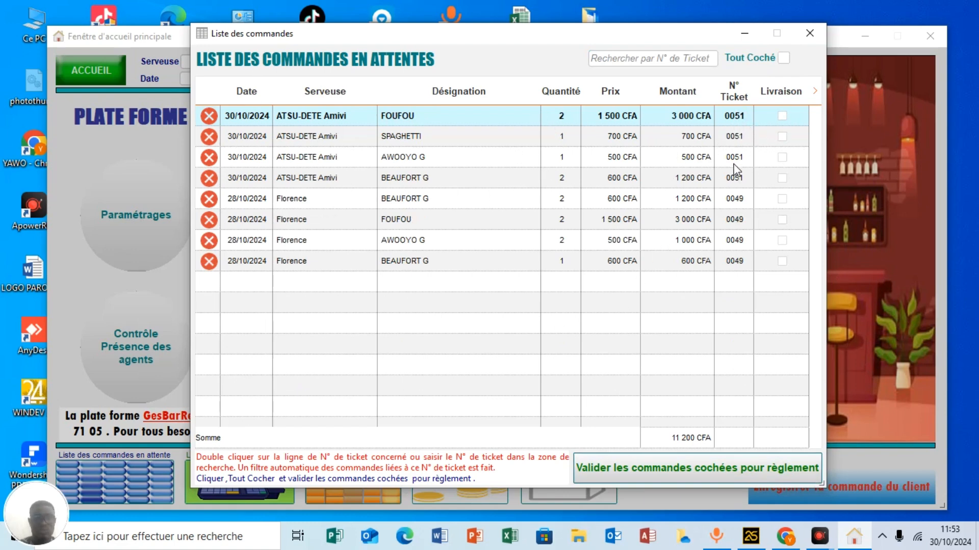
pyautogui.click(810, 36)
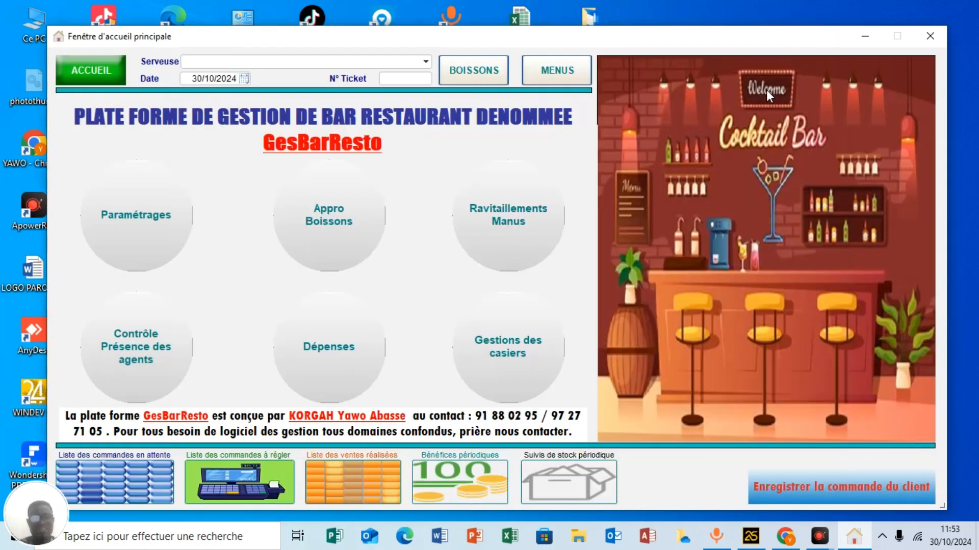
# Review the remaining orders in the pending orders list and close it
pyautogui.click(108, 481)
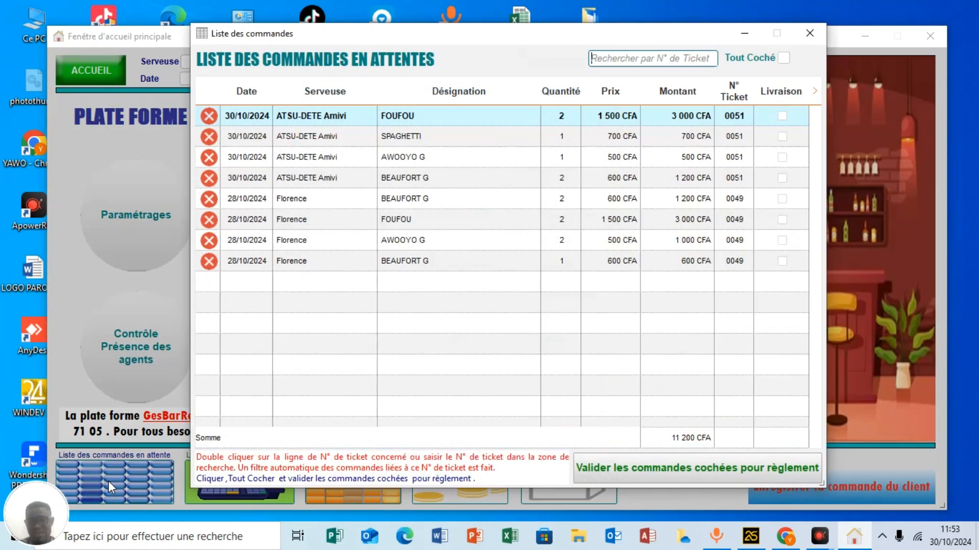
pyautogui.click(810, 33)
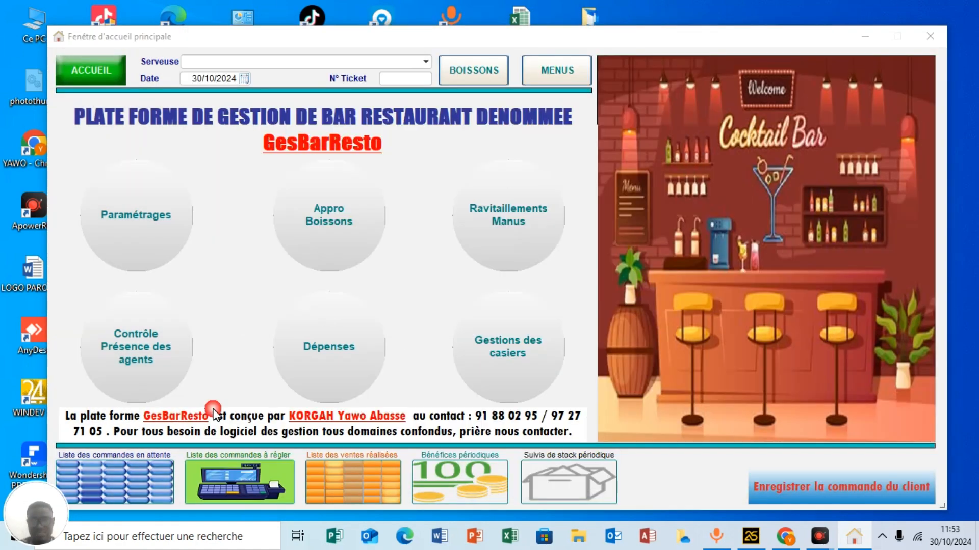
pyautogui.click(125, 479)
pyautogui.click(809, 34)
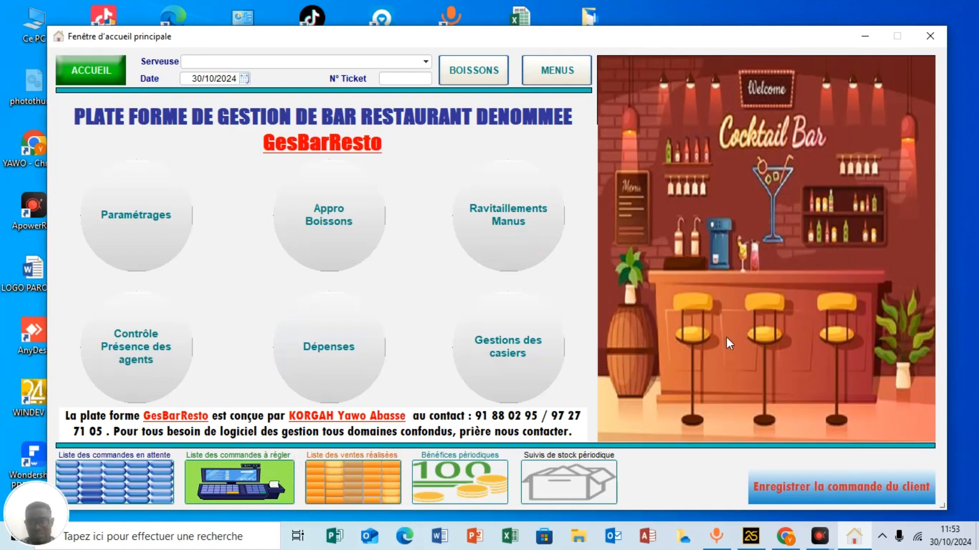
# Open the list of orders to settle, filter it by the validated ticket's number and check all lines for billing
pyautogui.click(241, 488)
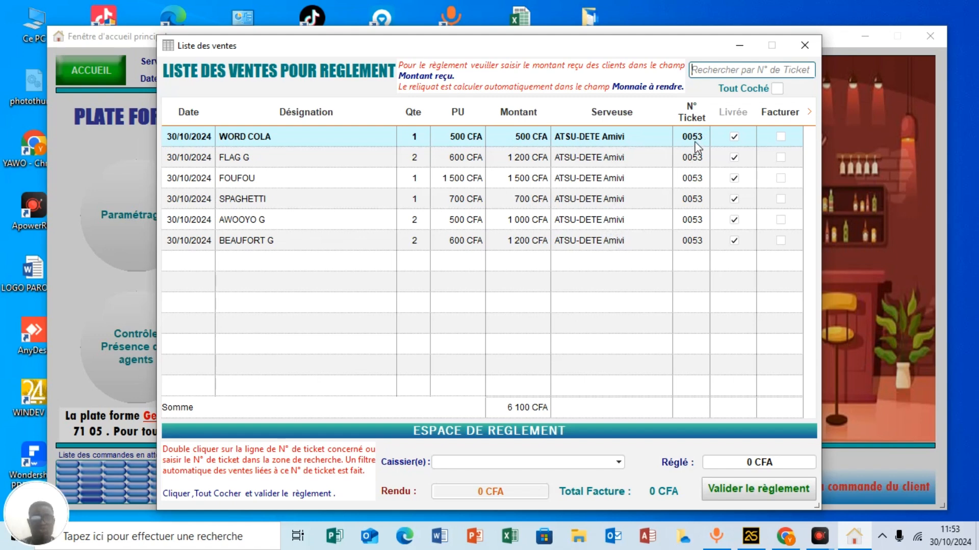
pyautogui.click(739, 72)
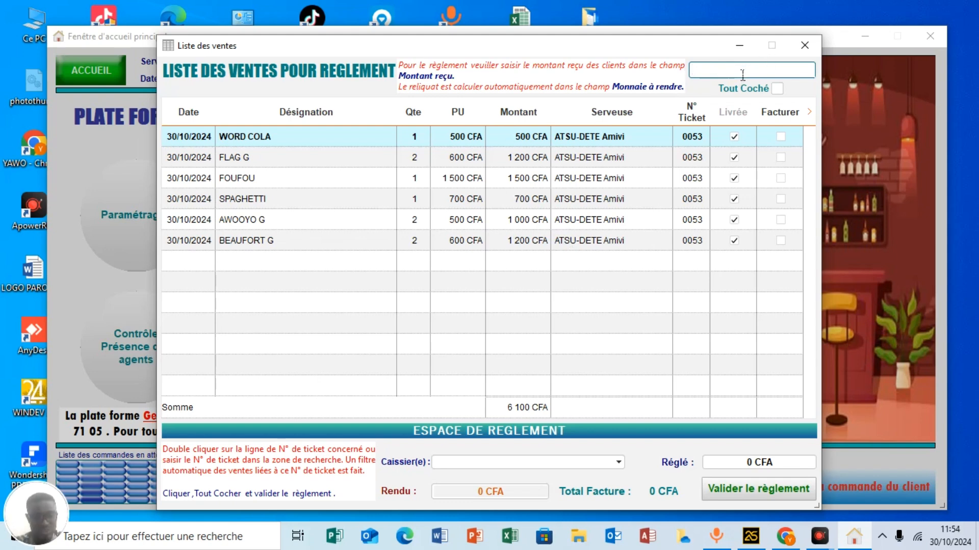
pyautogui.write('0053')
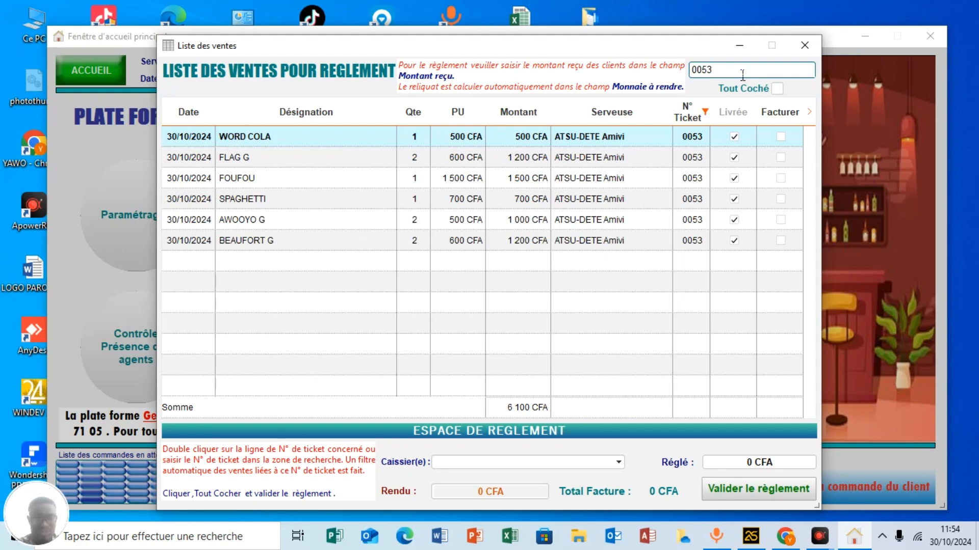
pyautogui.click(777, 88)
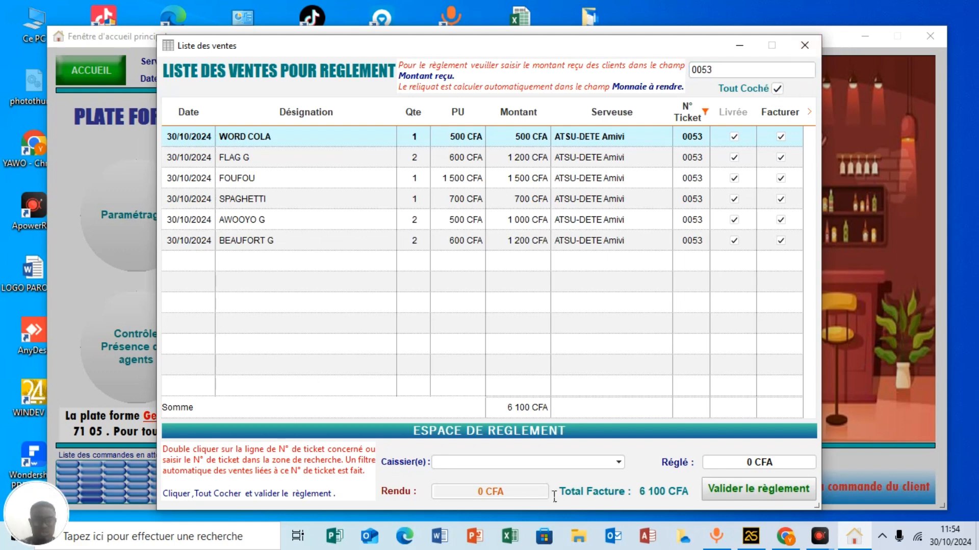
# Select the cashier, set the amount paid to 10000 CFA, validate the settlement and close the sales list
pyautogui.click(567, 464)
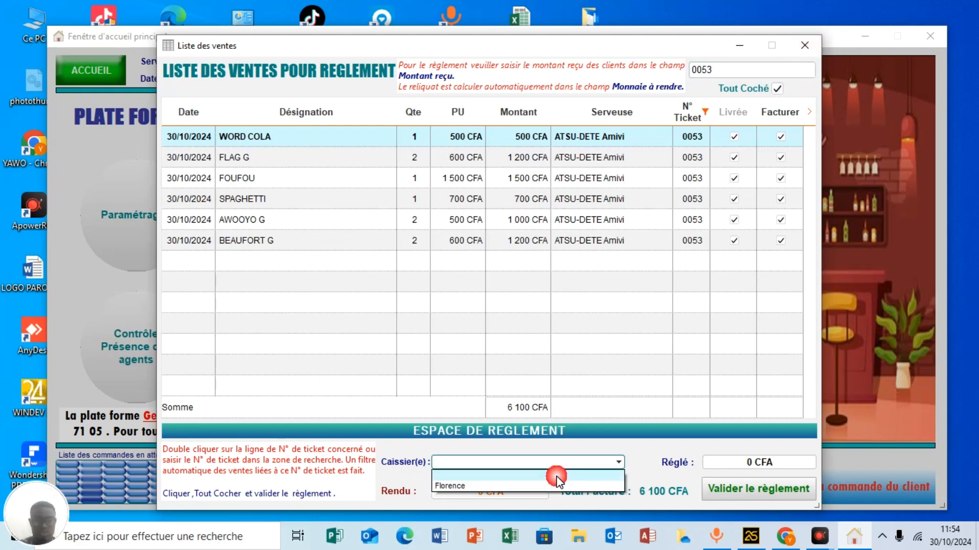
pyautogui.click(454, 486)
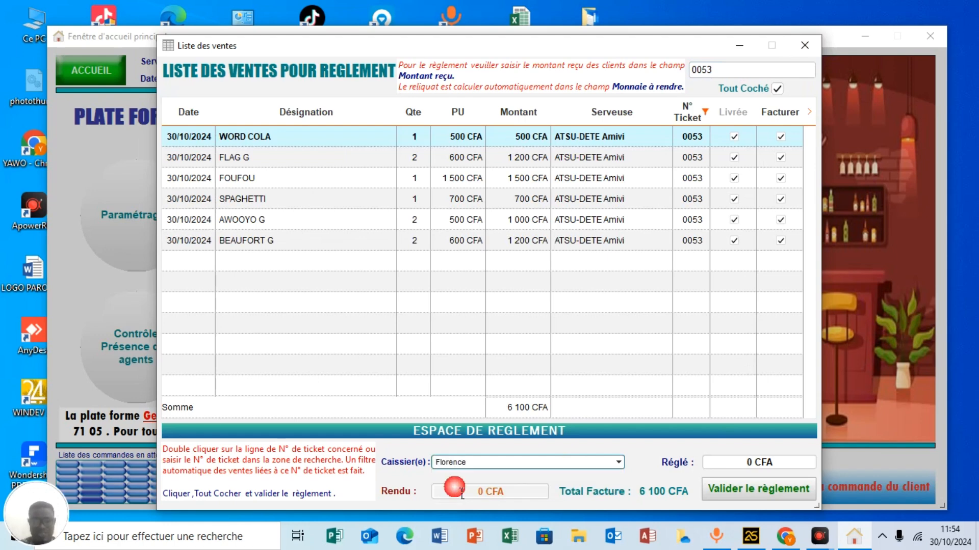
pyautogui.click(742, 462)
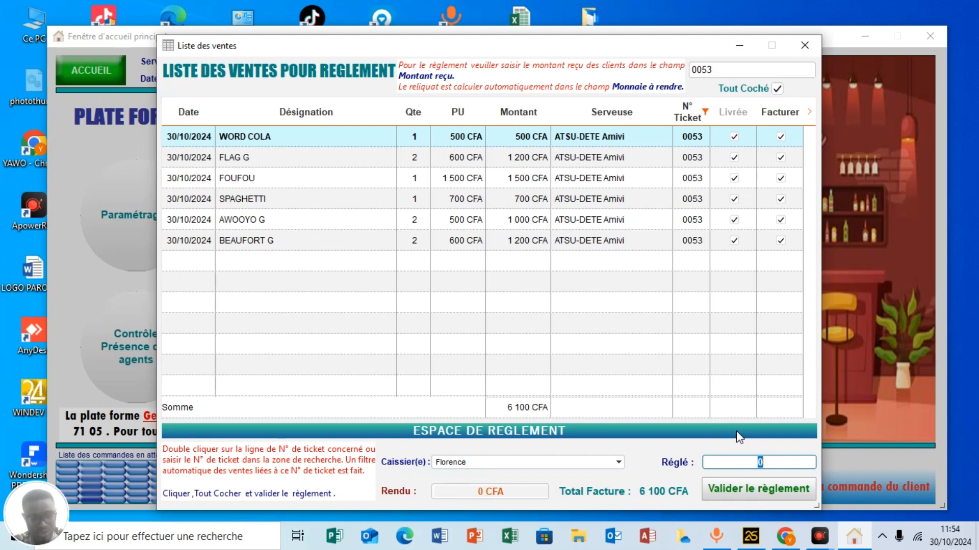
pyautogui.write('10000')
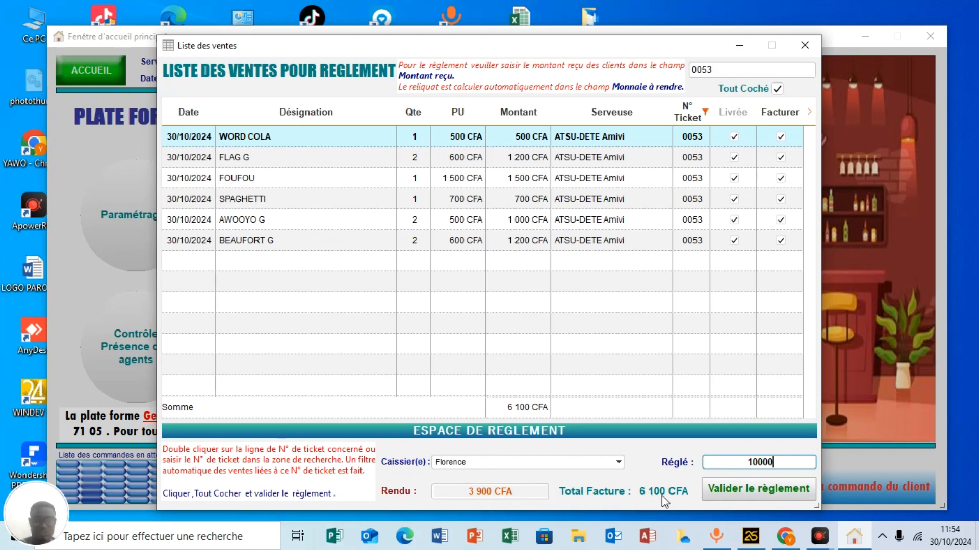
pyautogui.click(748, 491)
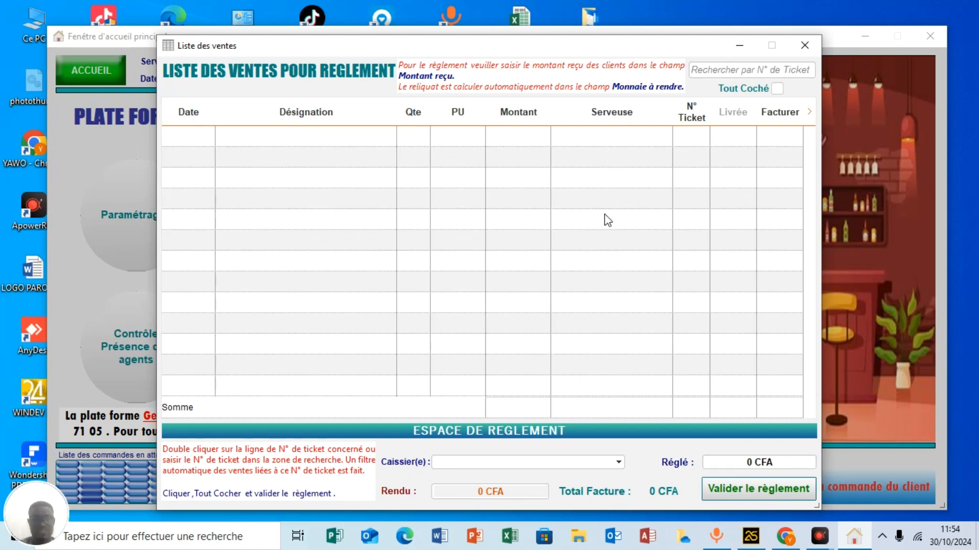
pyautogui.click(804, 45)
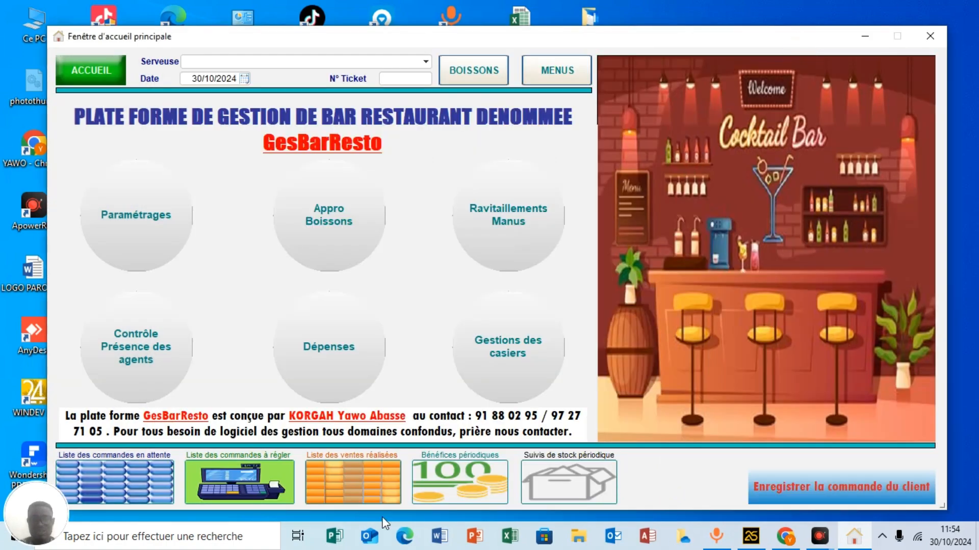
# Filter the pending orders by the ticket number of the remaining 30/10/2024 order, check all lines and validate them for settlement
pyautogui.click(106, 491)
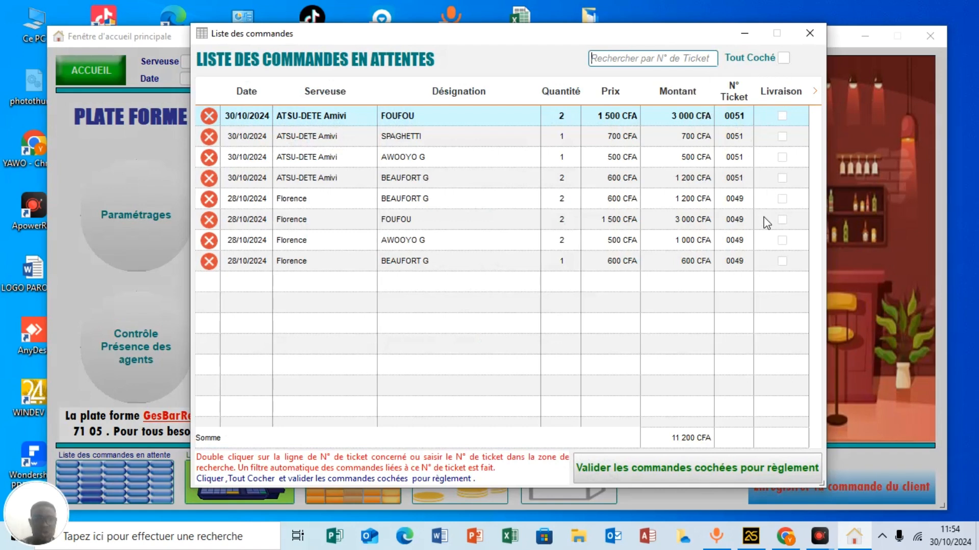
pyautogui.click(680, 65)
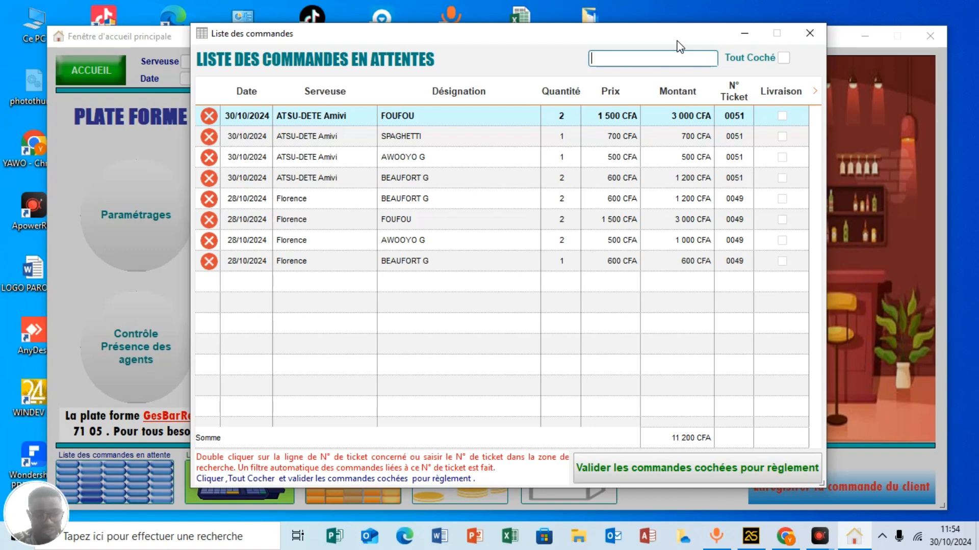
pyautogui.write('0051')
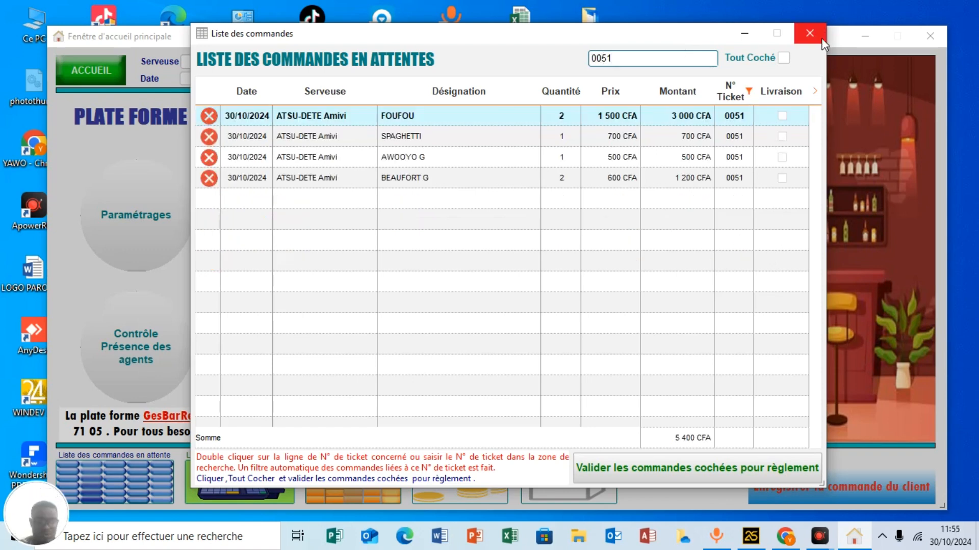
pyautogui.click(784, 58)
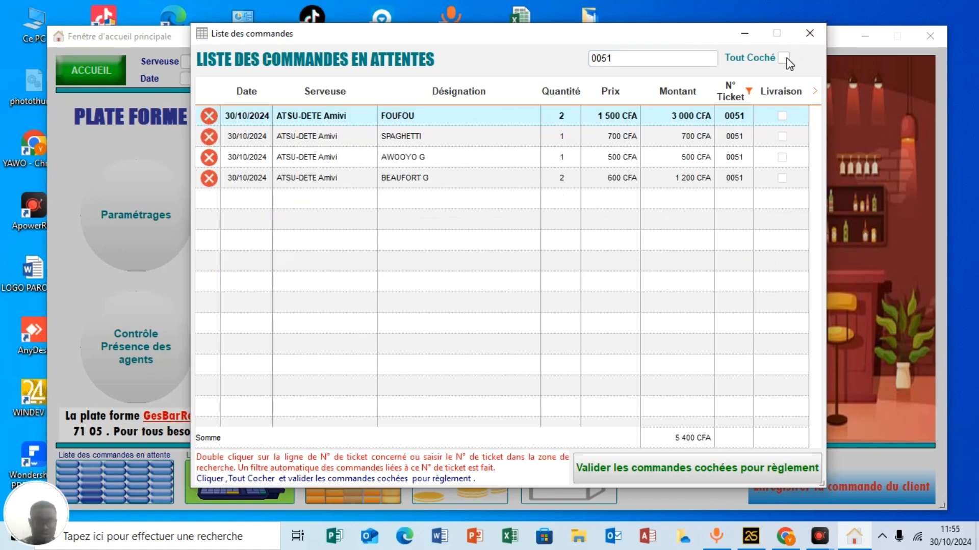
pyautogui.click(697, 473)
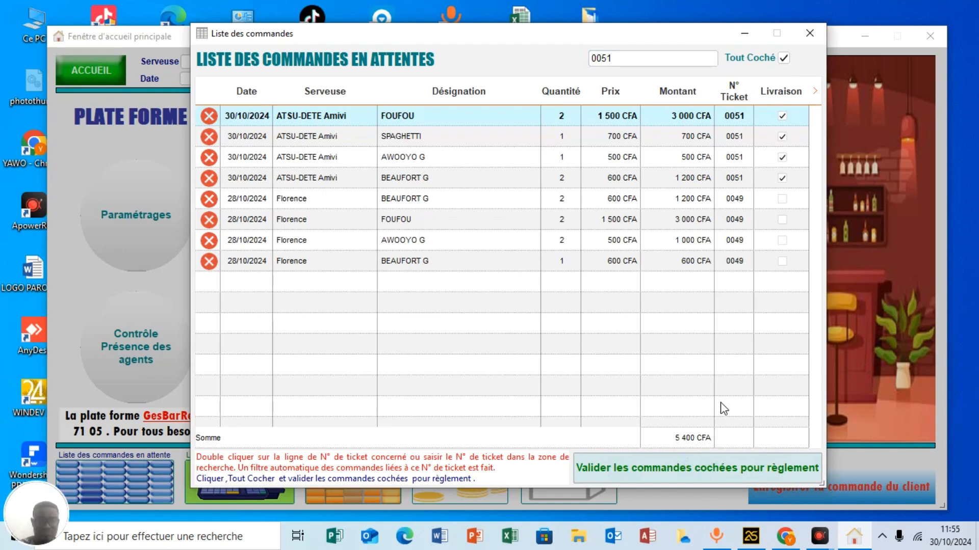
pyautogui.click(694, 477)
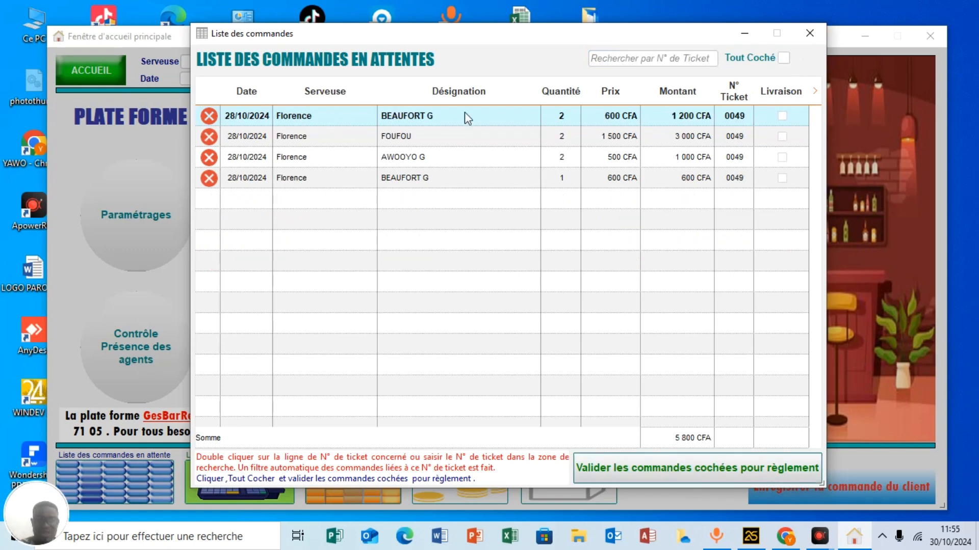
# Copy the 28/10/2024 order's ticket number into the search, check all its lines, validate them for settlement and close the list
pyautogui.rightClick(734, 116)
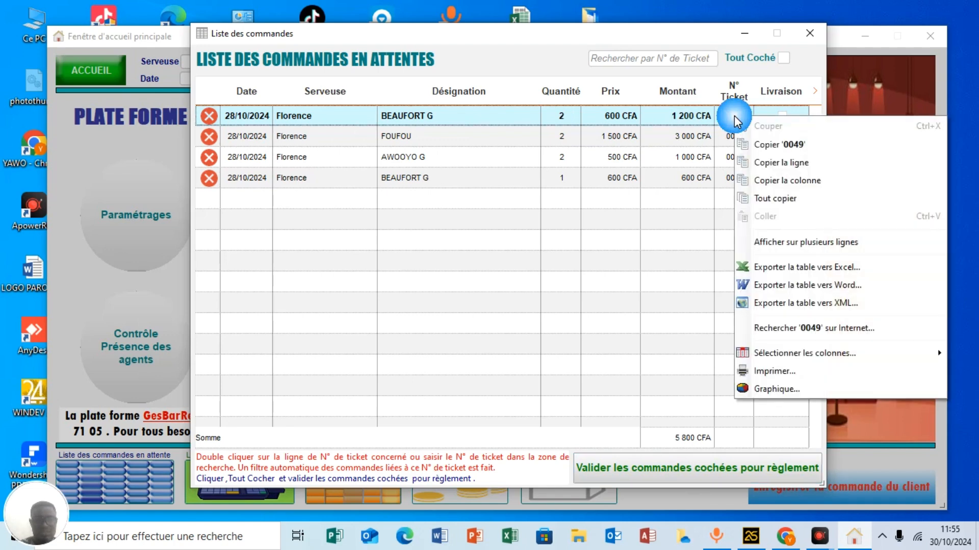
pyautogui.click(791, 148)
pyautogui.click(667, 60)
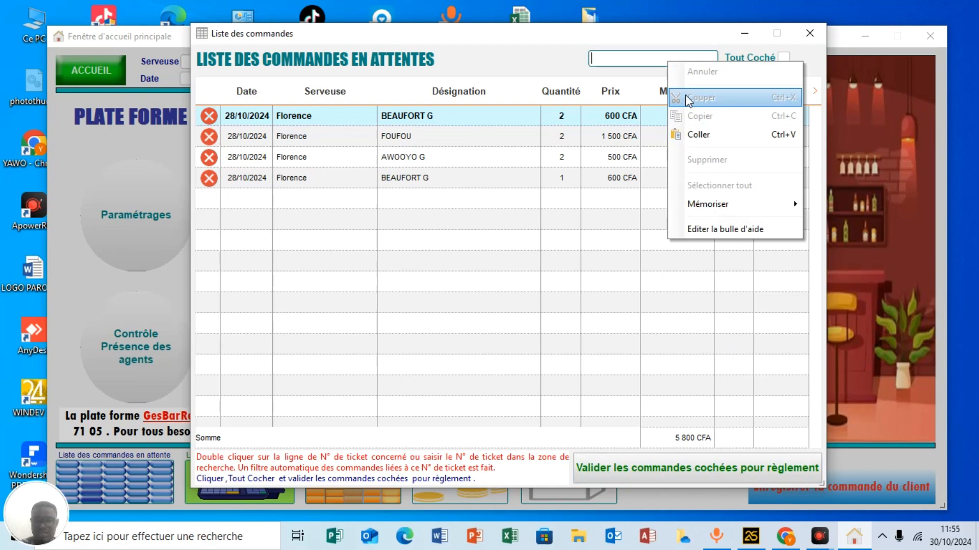
pyautogui.click(705, 134)
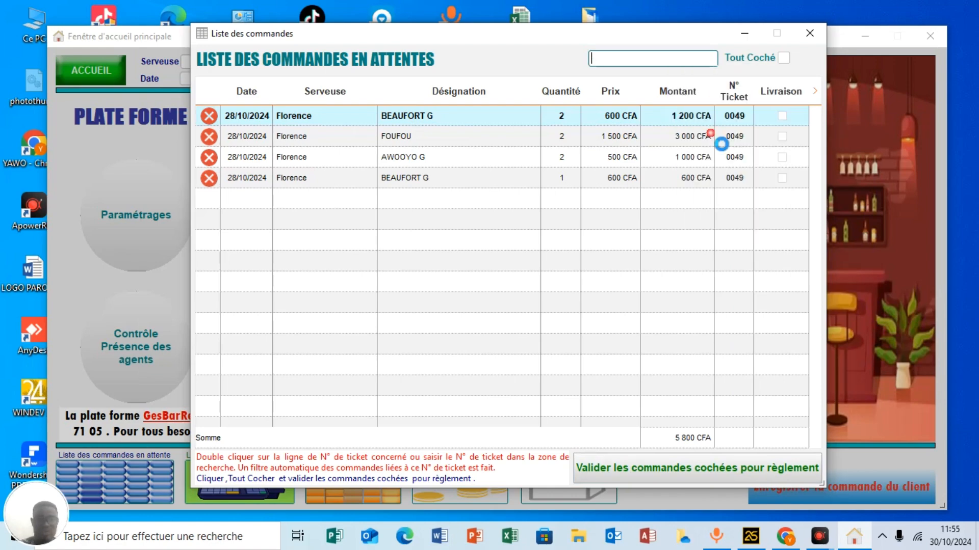
pyautogui.click(784, 58)
pyautogui.click(723, 469)
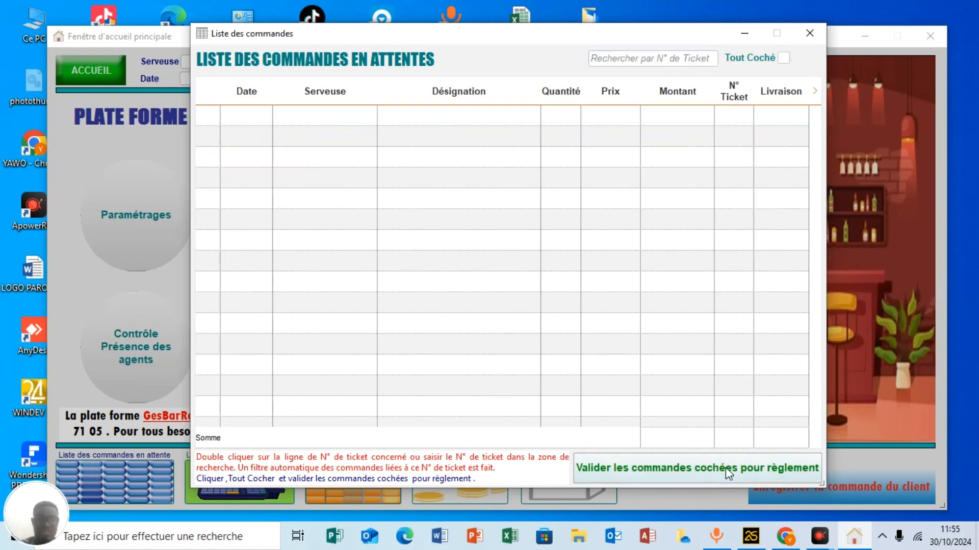
pyautogui.click(809, 33)
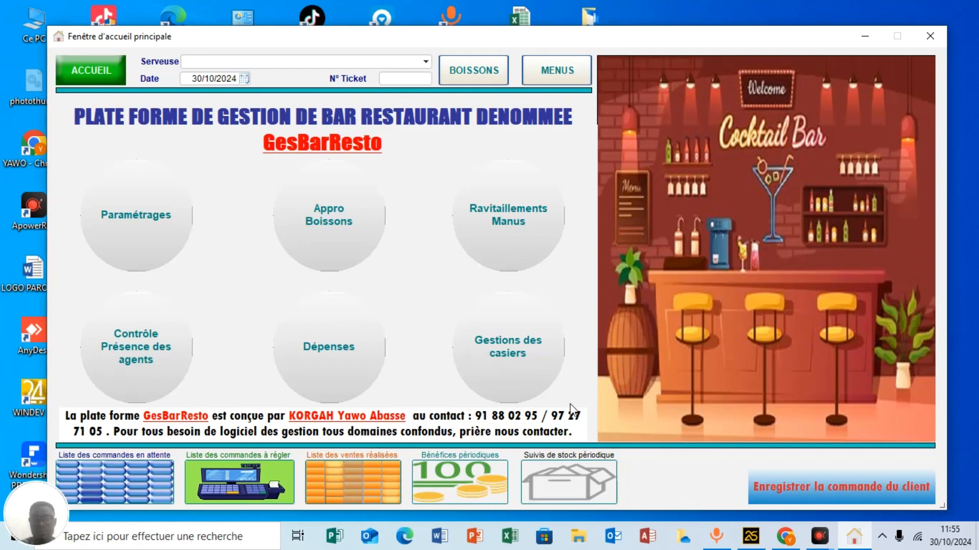
# Open the list of orders to settle, filter it by the 30/10/2024 order's ticket number and check all lines for billing
pyautogui.click(224, 492)
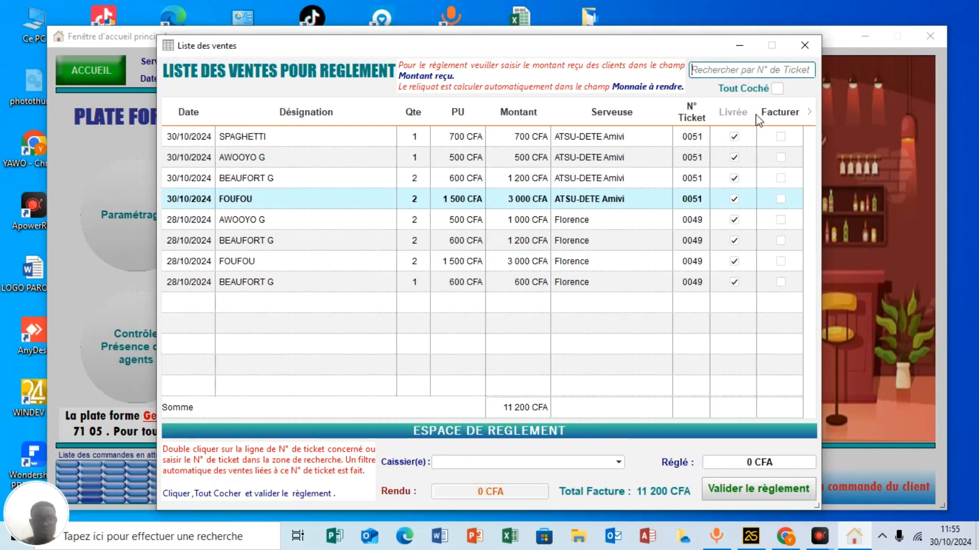
pyautogui.rightClick(759, 75)
pyautogui.click(720, 69)
pyautogui.write('0051')
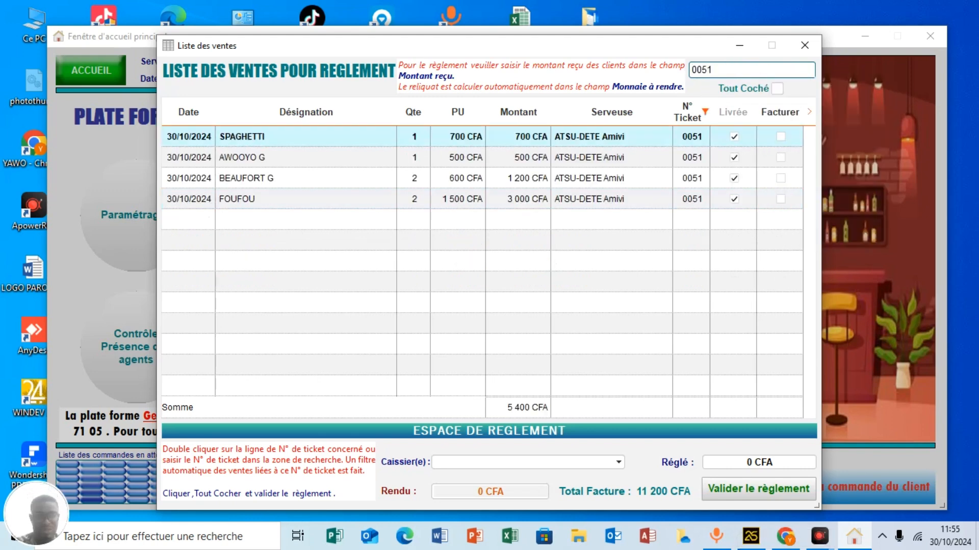
pyautogui.click(777, 88)
# Select the cashier for the checked order, set the amount paid to 6000 CFA and validate the settlement
pyautogui.click(605, 465)
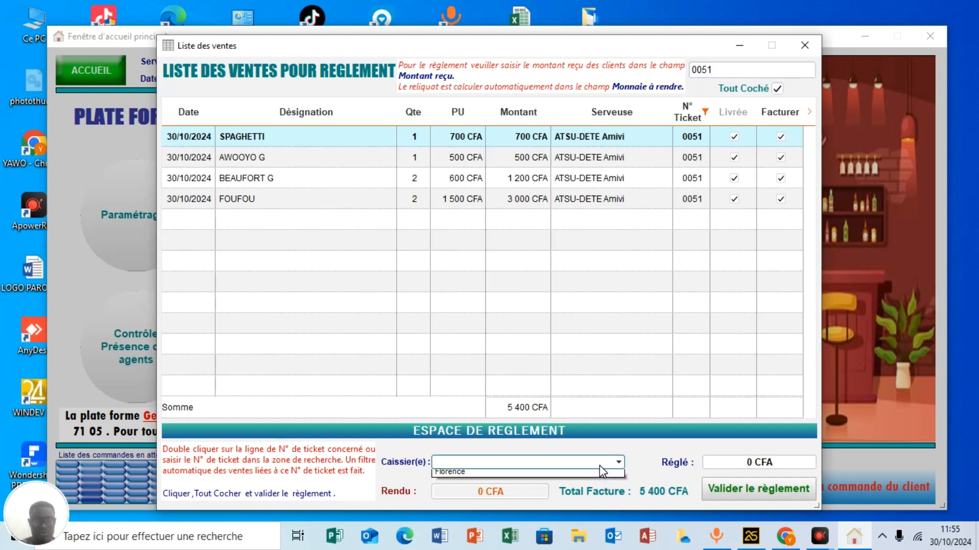
pyautogui.click(452, 487)
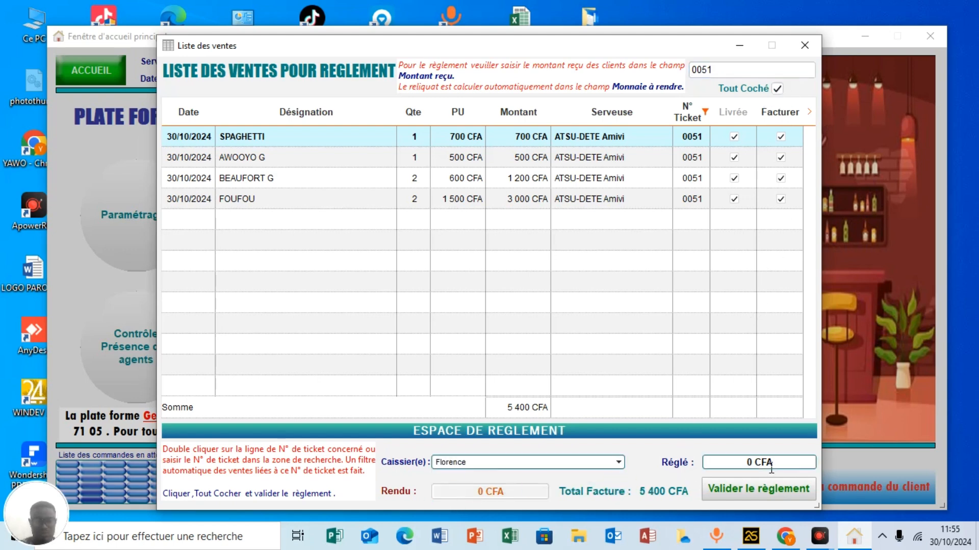
pyautogui.click(763, 460)
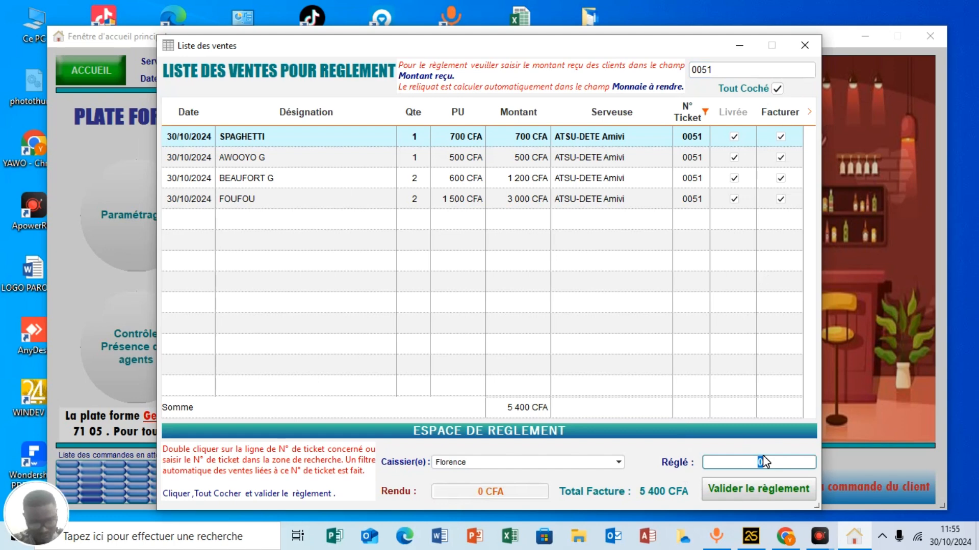
pyautogui.write('6000')
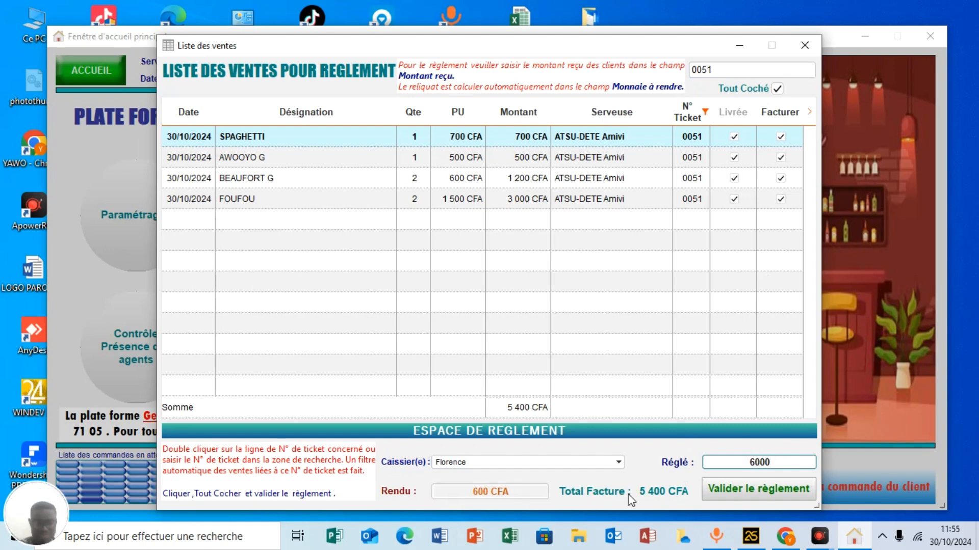
pyautogui.click(723, 490)
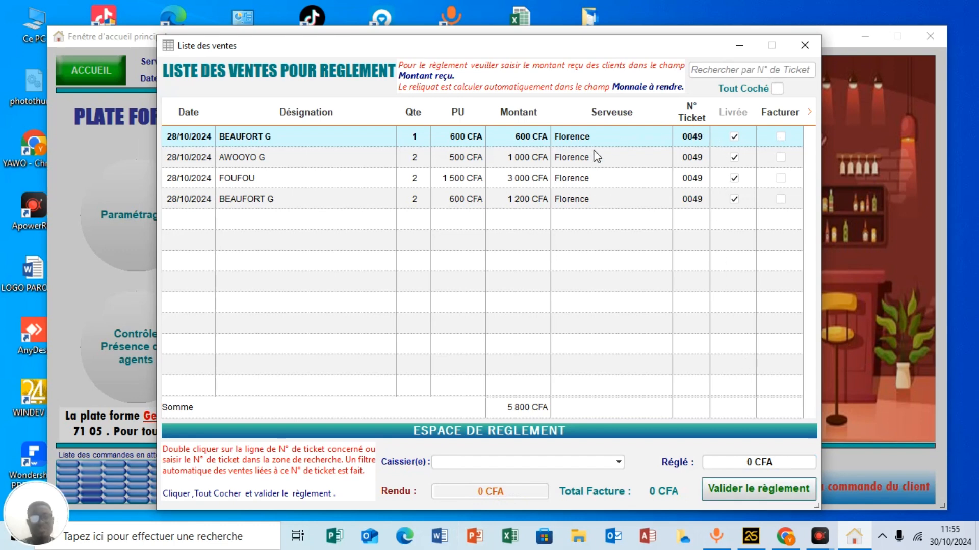
# Filter the orders to settle by the 28/10/2024 order's ticket number and check all its lines for billing
pyautogui.click(729, 76)
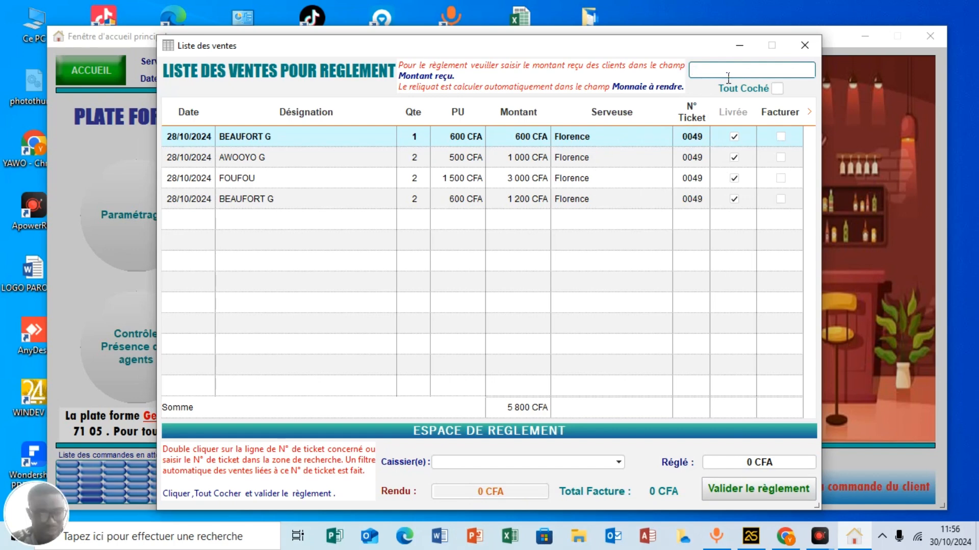
pyautogui.write('00')
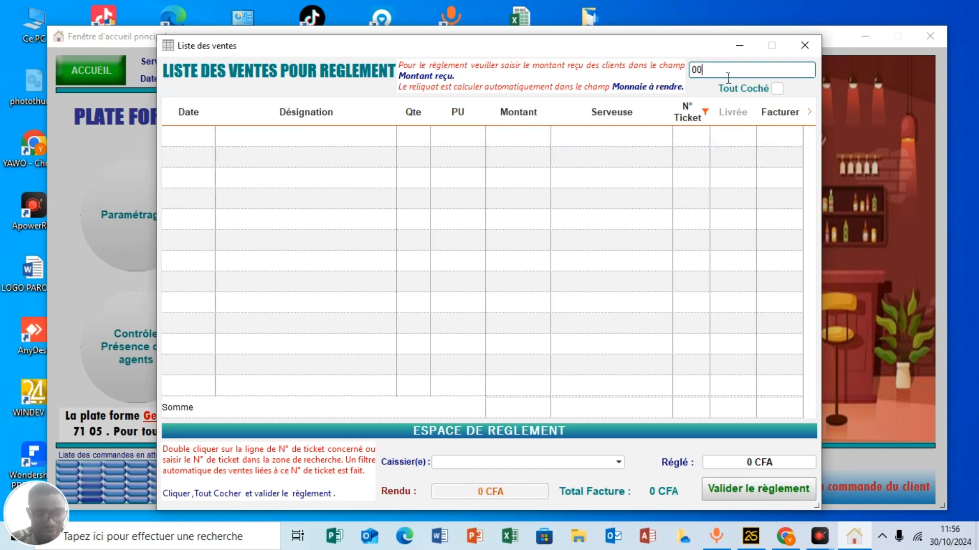
pyautogui.write('49')
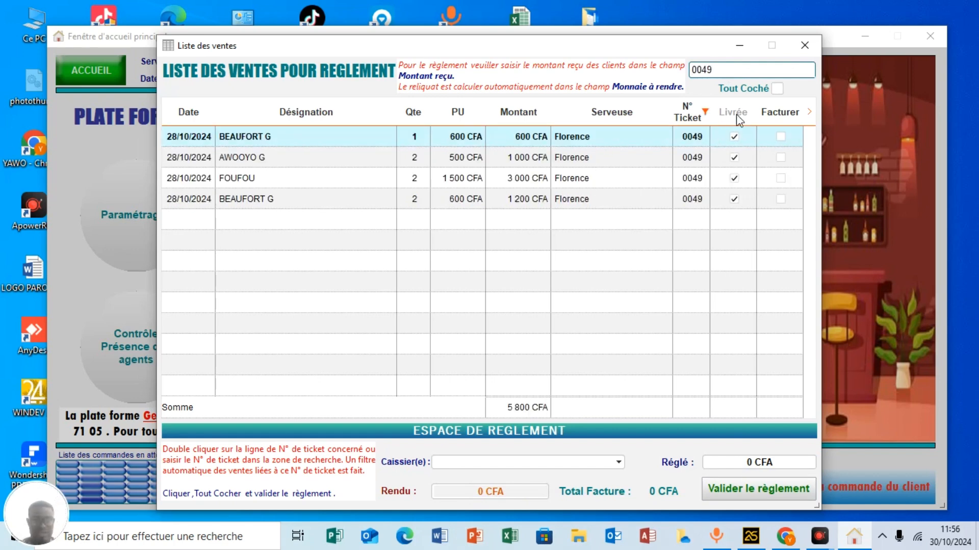
pyautogui.click(777, 89)
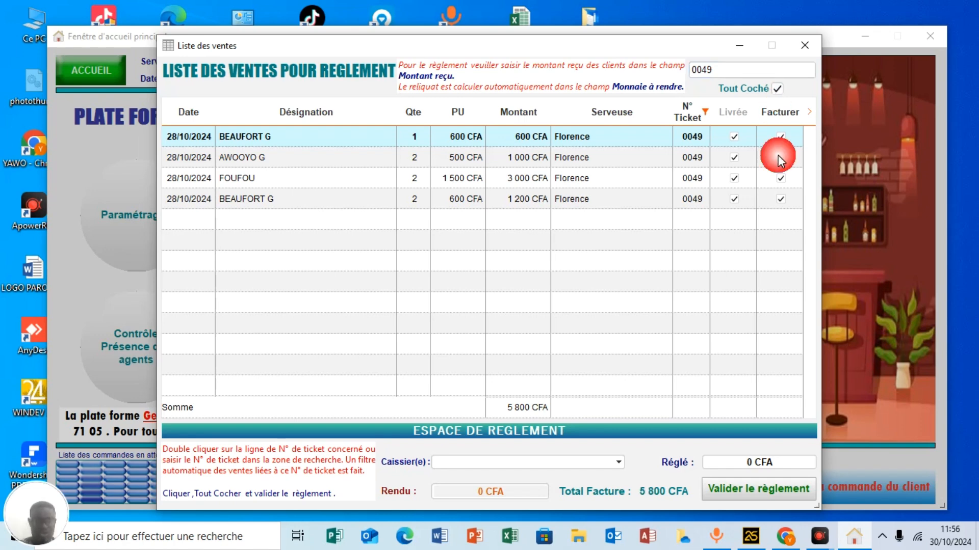
# Select the cashier for the 28/10/2024 order, set the amount paid to 5800 CFA and validate the settlement
pyautogui.click(594, 463)
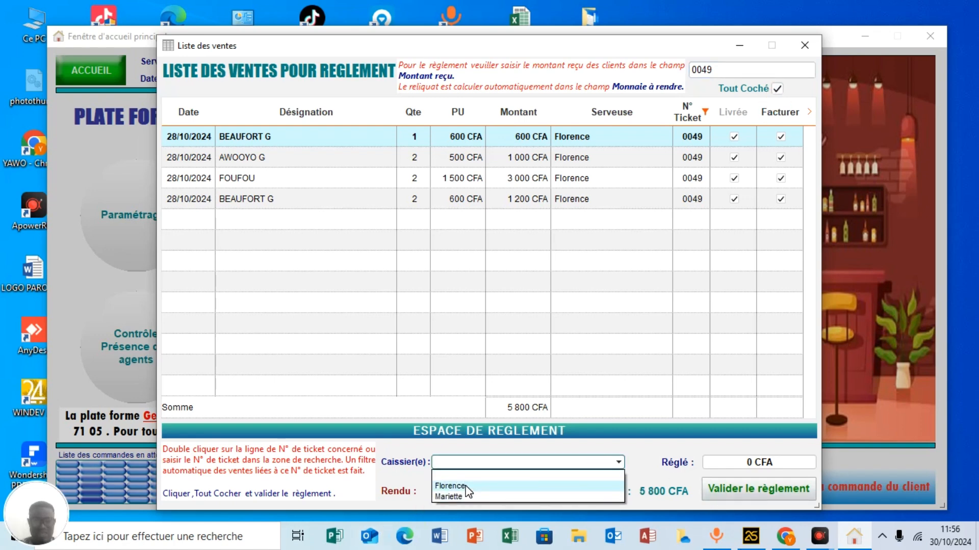
pyautogui.click(450, 486)
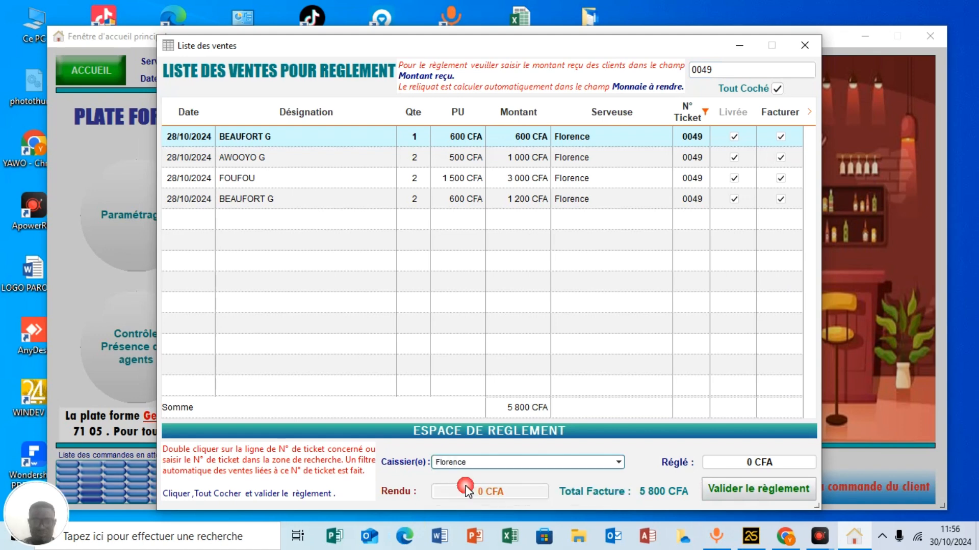
pyautogui.click(751, 454)
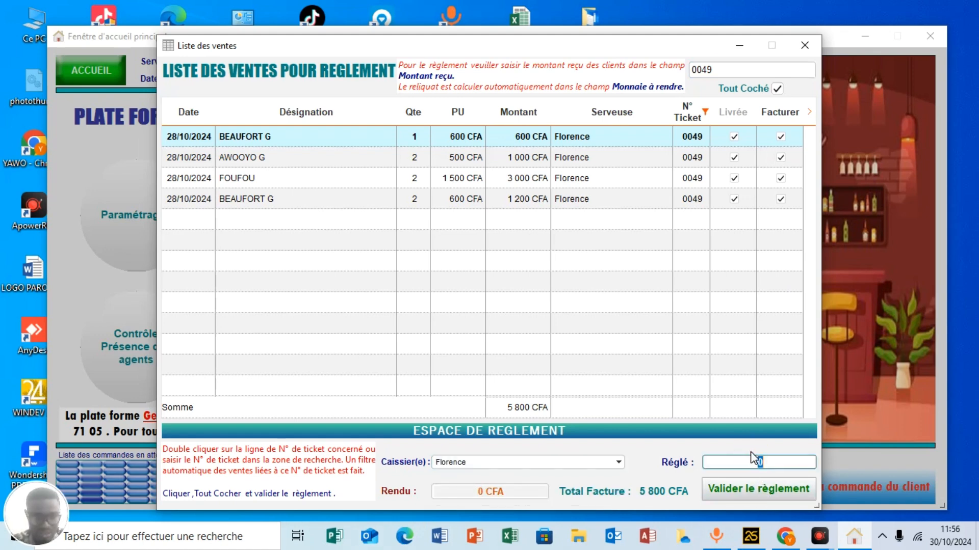
pyautogui.write('5800')
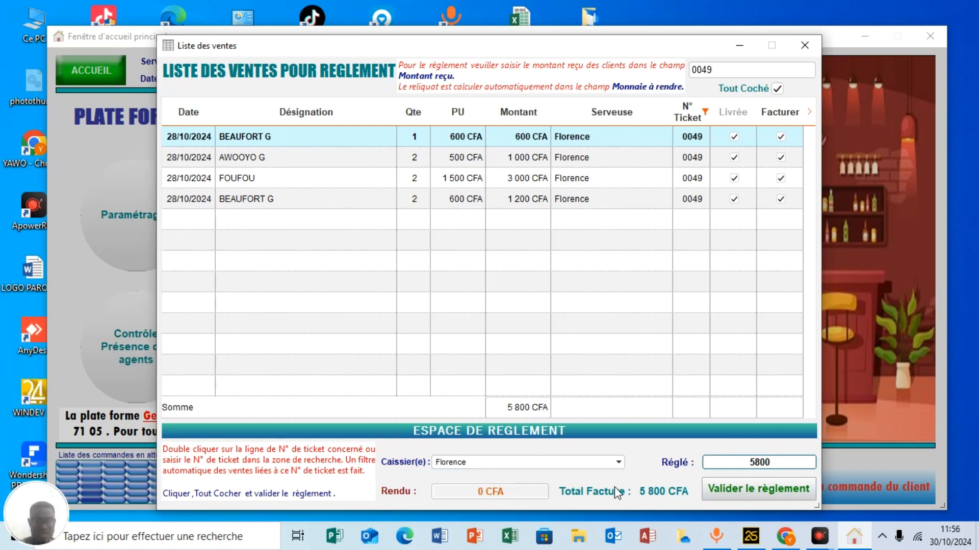
pyautogui.click(750, 489)
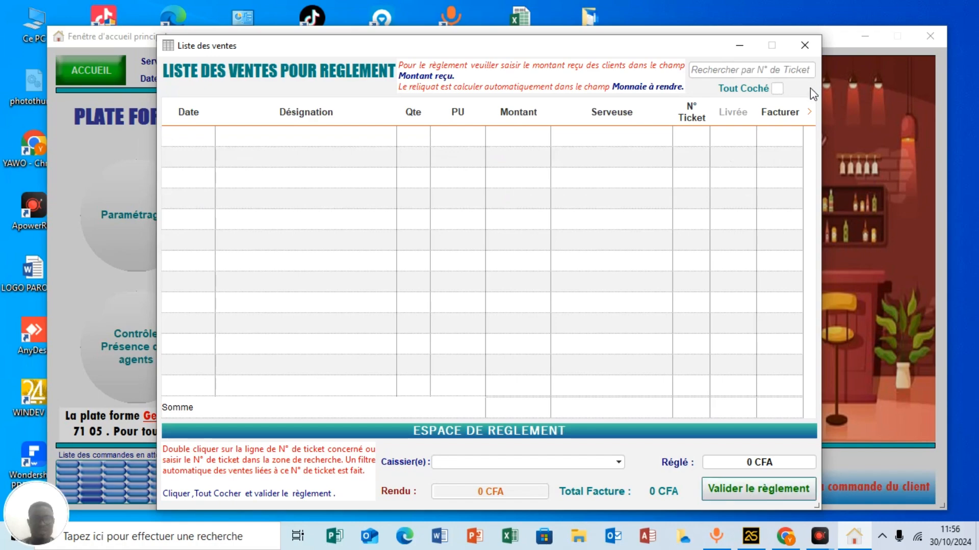
# Close the list of orders to settle, reopen it to check for remaining tickets and close it again
pyautogui.click(805, 46)
pyautogui.click(277, 484)
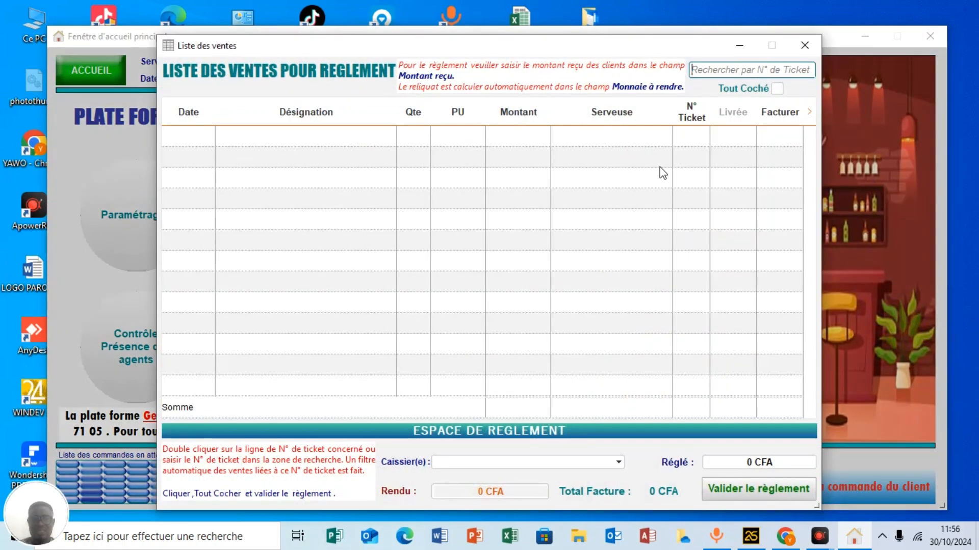
pyautogui.click(799, 45)
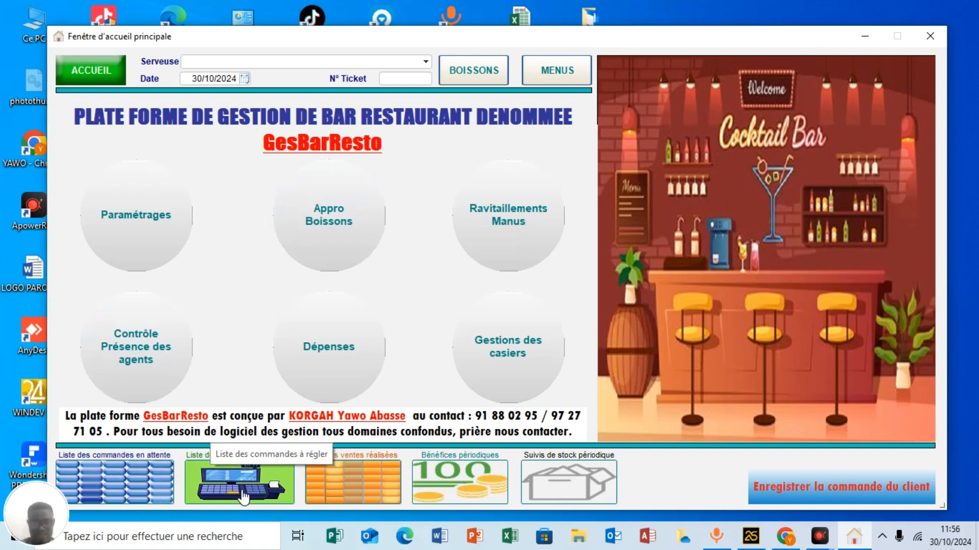
# Open the list of completed sales, preview the first invoice in the smaller-than-A5 format and close the preview
pyautogui.click(354, 486)
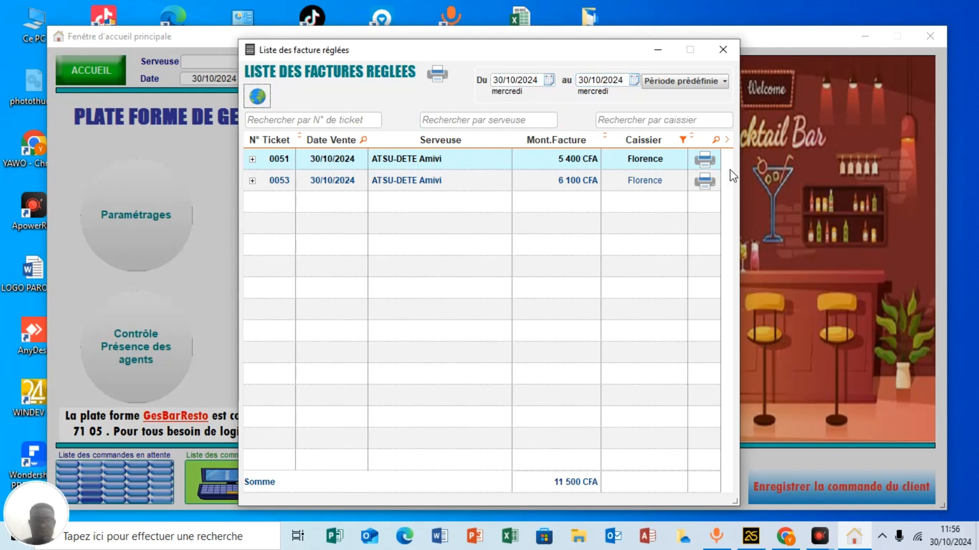
pyautogui.click(708, 159)
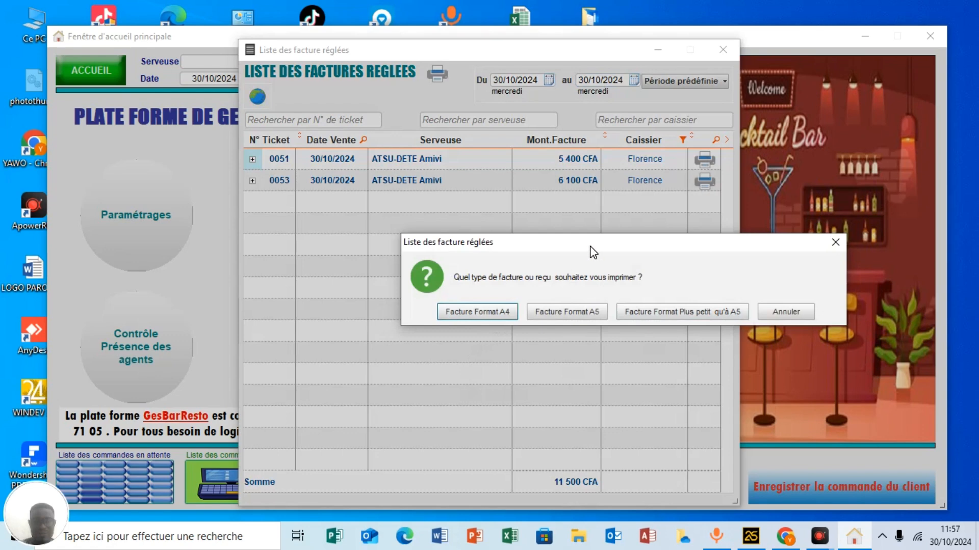
pyautogui.moveTo(590, 247); pyautogui.dragTo(459, 243)
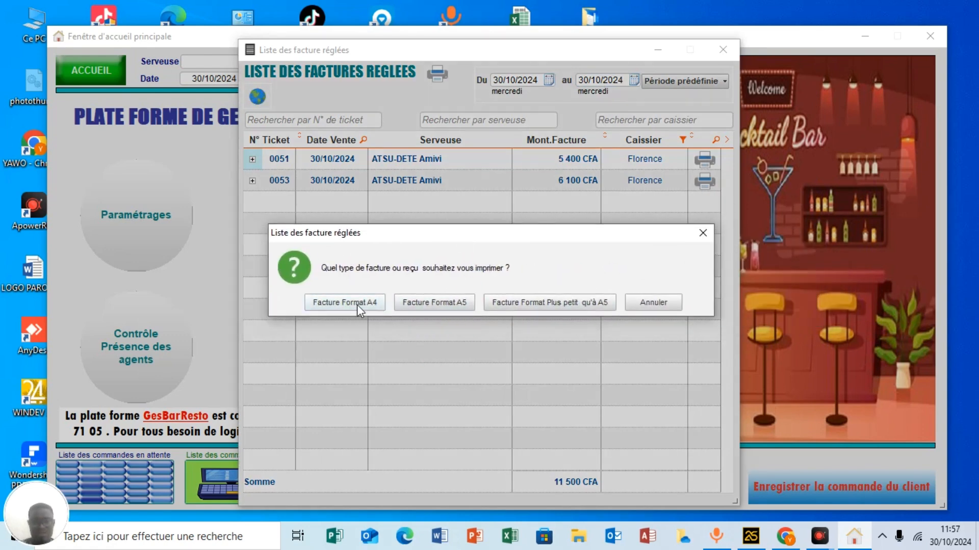
pyautogui.click(544, 307)
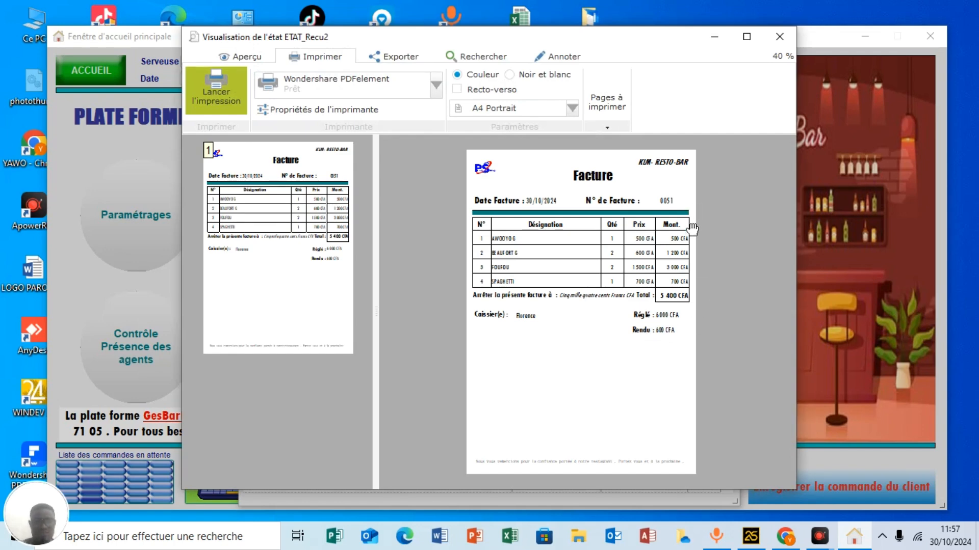
pyautogui.click(775, 42)
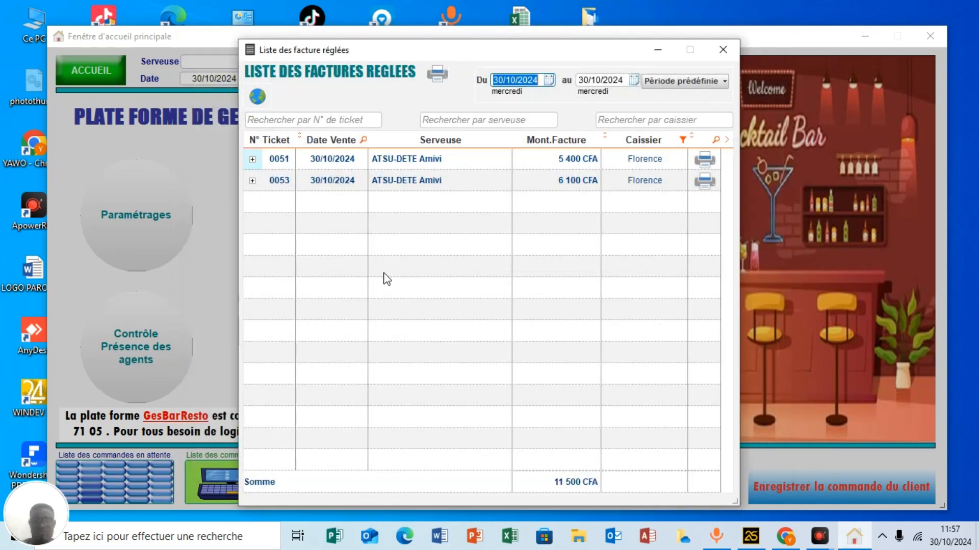
# Expand the item details of each of the two paid invoices dated 30/10/2024 in turn, and collapse them again
pyautogui.click(252, 161)
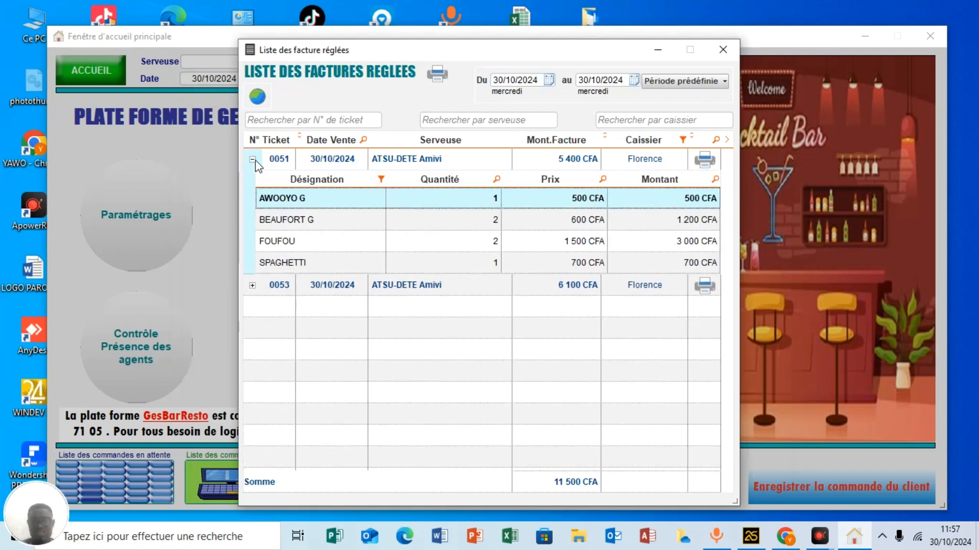
pyautogui.click(252, 160)
pyautogui.click(252, 181)
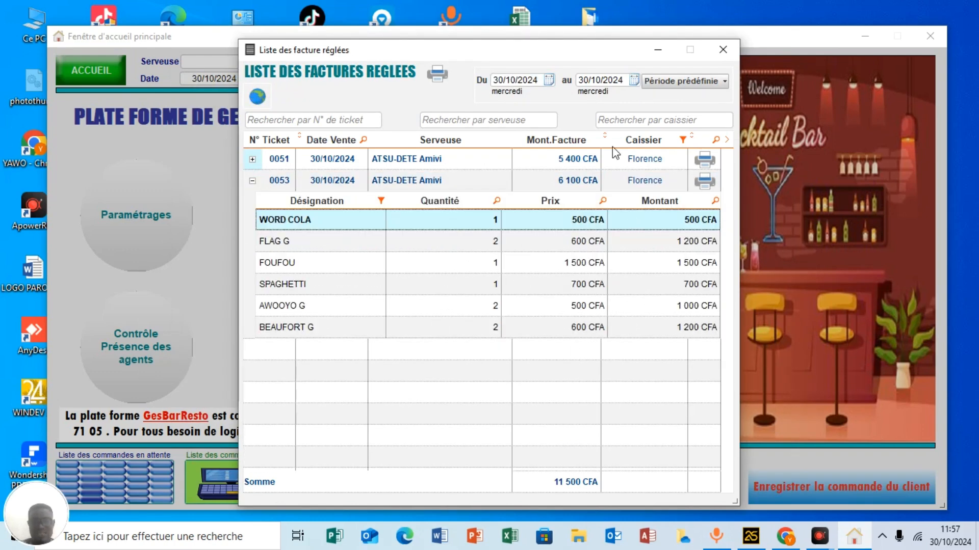
pyautogui.click(251, 184)
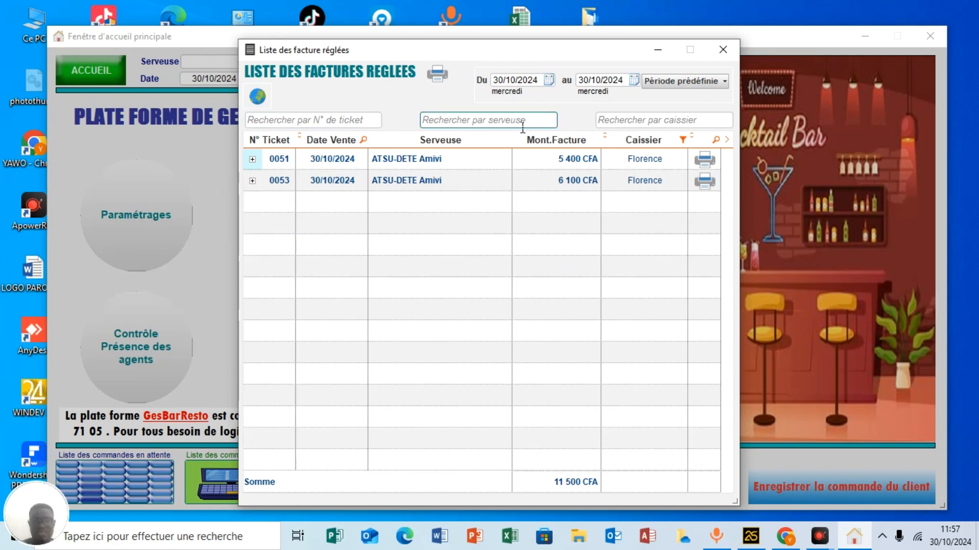
# Set the paid invoices' period to the current year (Année en cours), refresh the list and browse the invoices
pyautogui.click(718, 81)
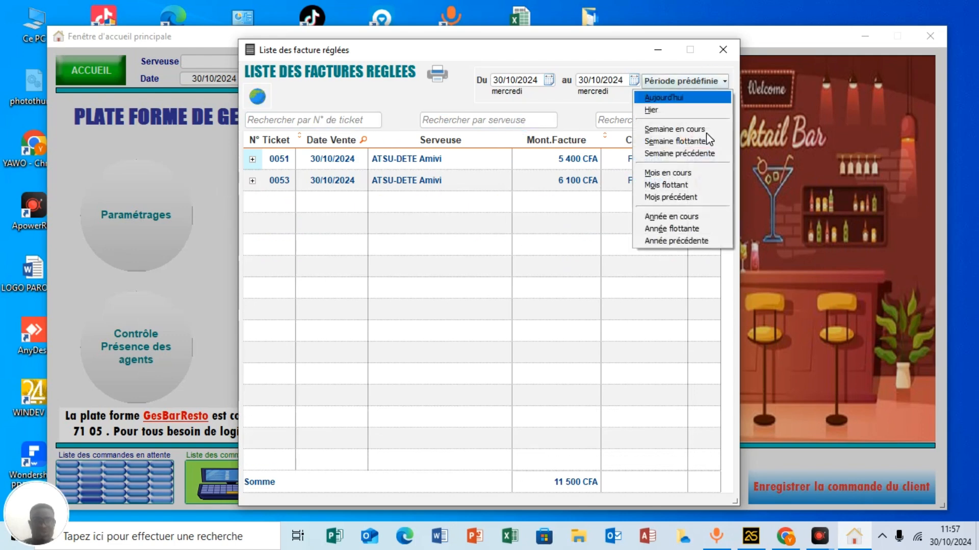
pyautogui.click(678, 217)
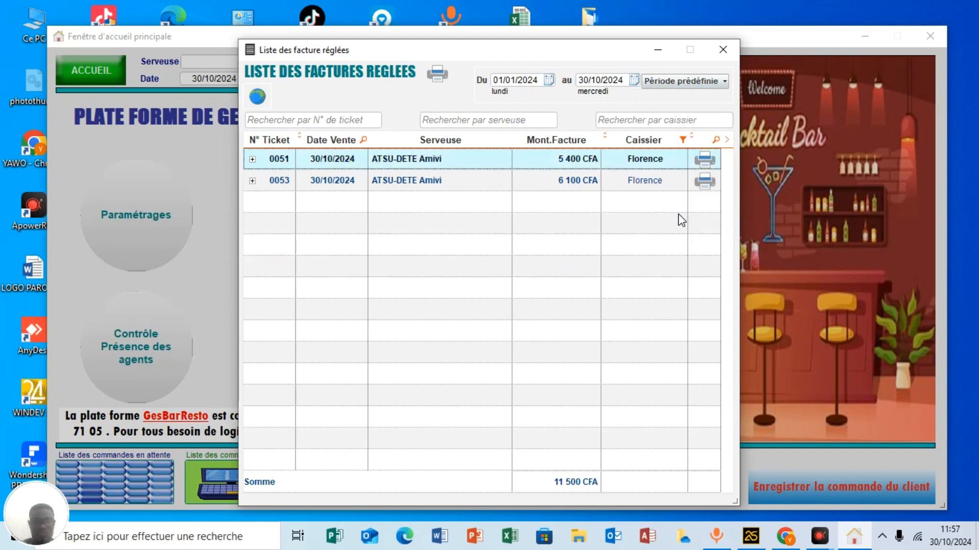
pyautogui.click(701, 87)
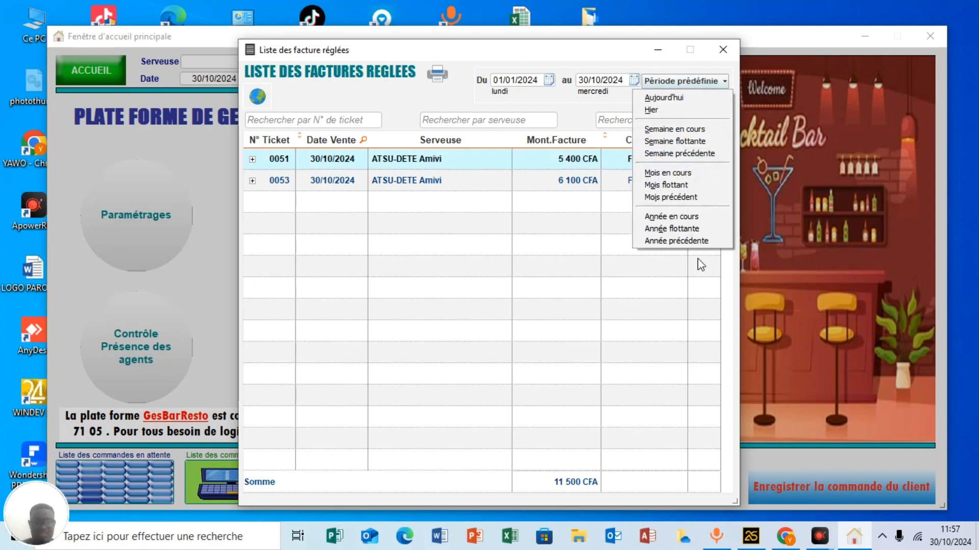
pyautogui.click(683, 217)
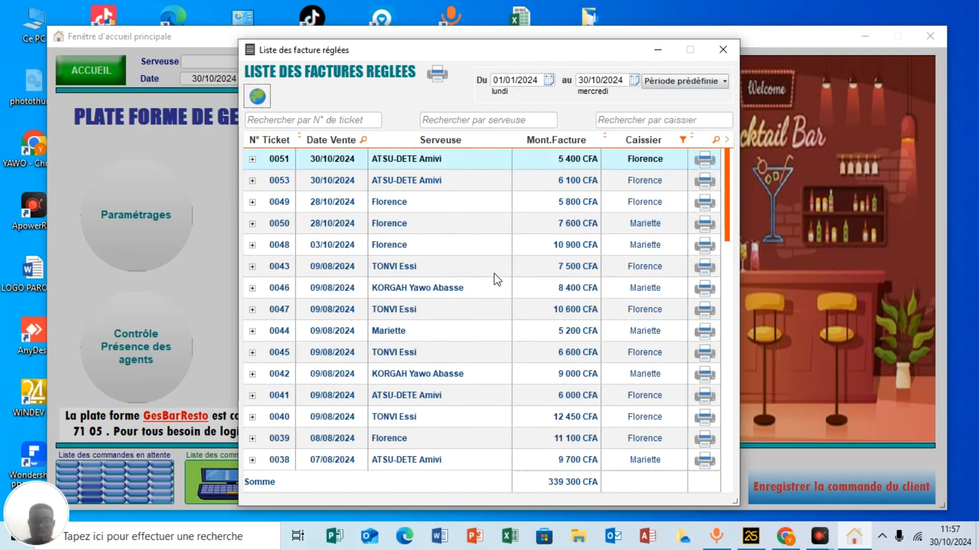
pyautogui.scroll(-5, 500, 294)
pyautogui.scroll(-1, 500, 294)
pyautogui.scroll(3, 500, 294)
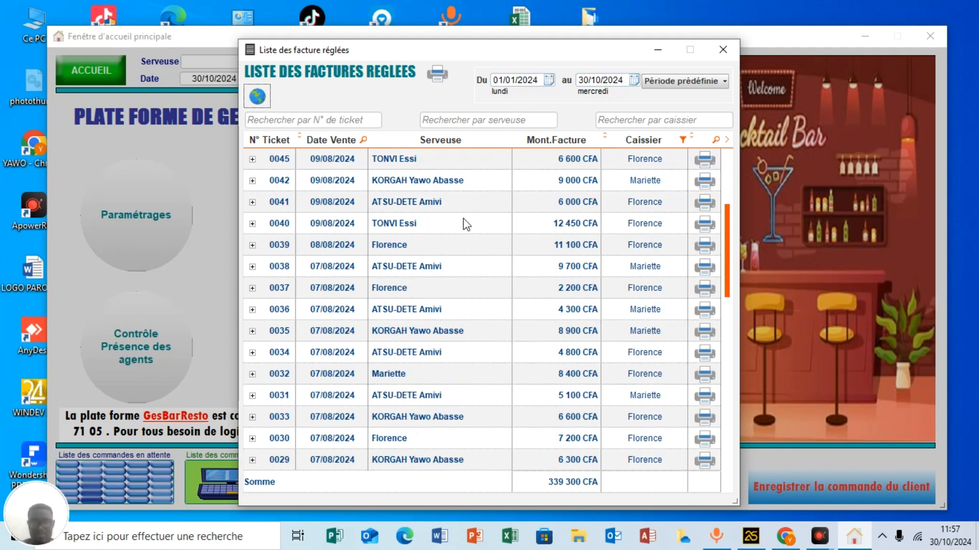
# Filter the paid invoices by waitress, copying the name from one of the 09/08/2024 invoices into the waitress search, and close the list
pyautogui.click(508, 127)
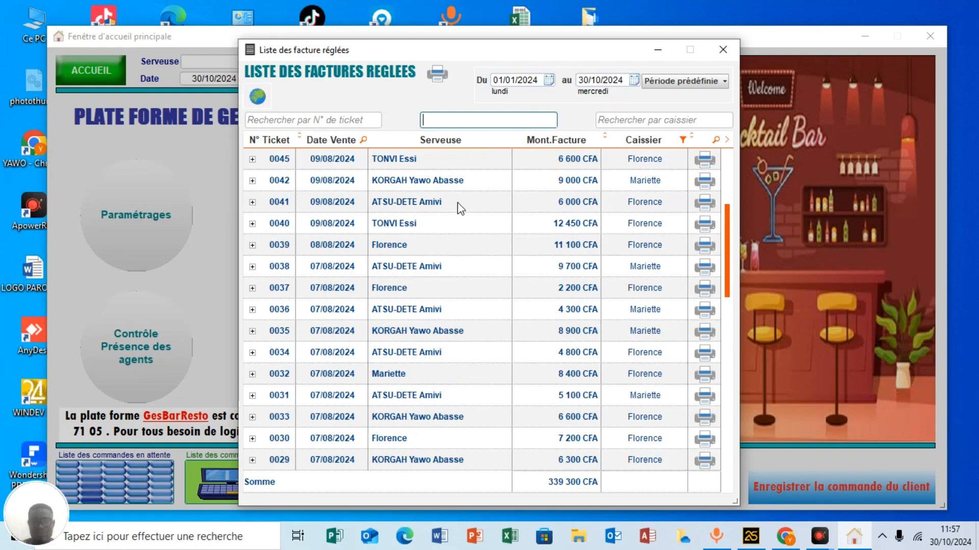
pyautogui.rightClick(435, 209)
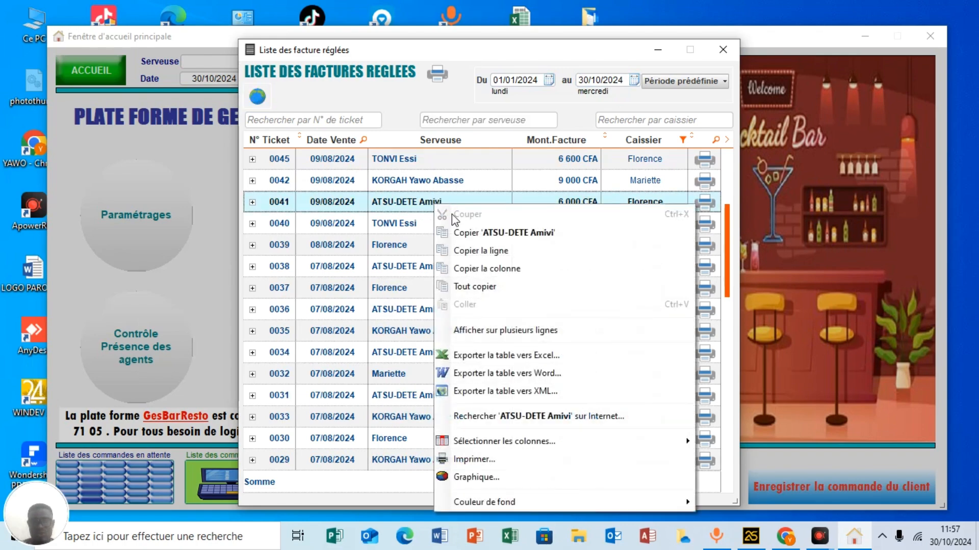
pyautogui.click(522, 234)
pyautogui.rightClick(511, 121)
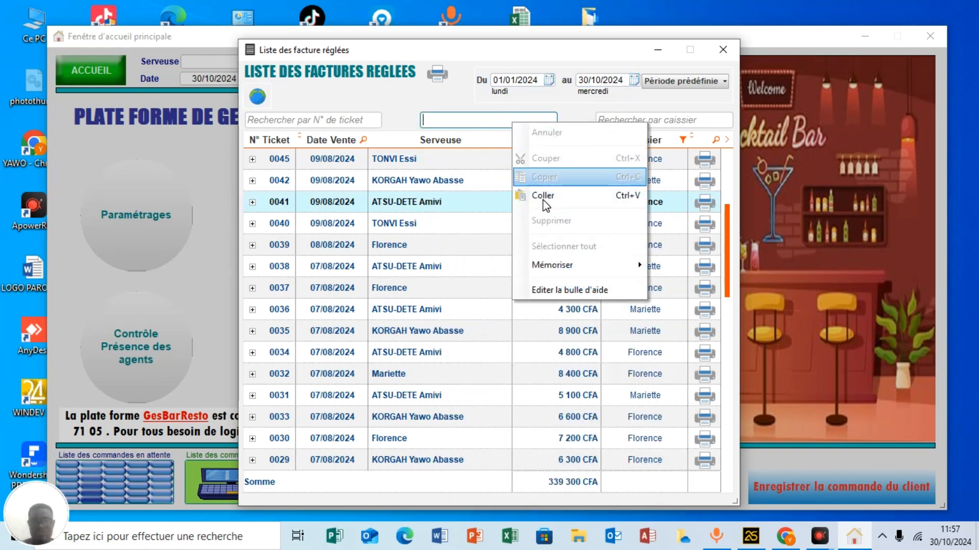
pyautogui.click(549, 194)
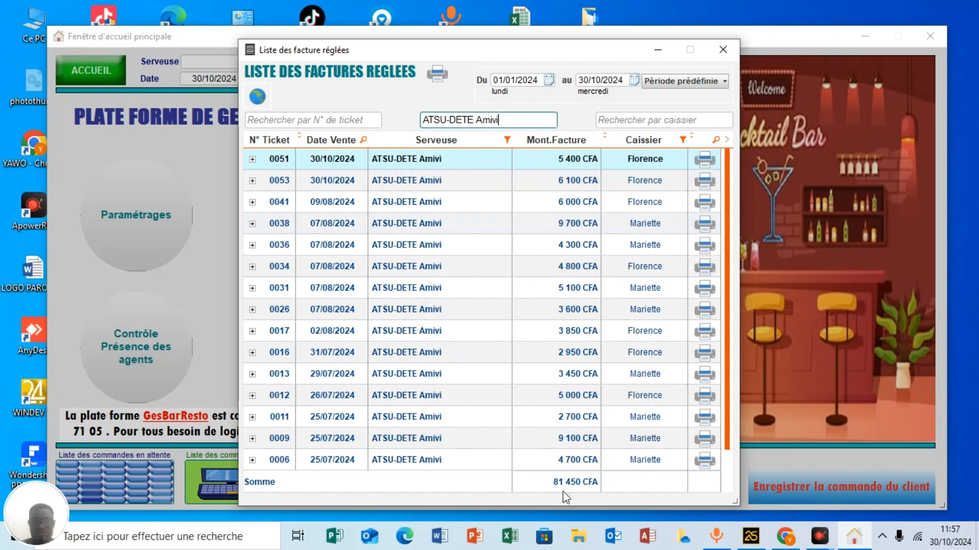
pyautogui.click(722, 51)
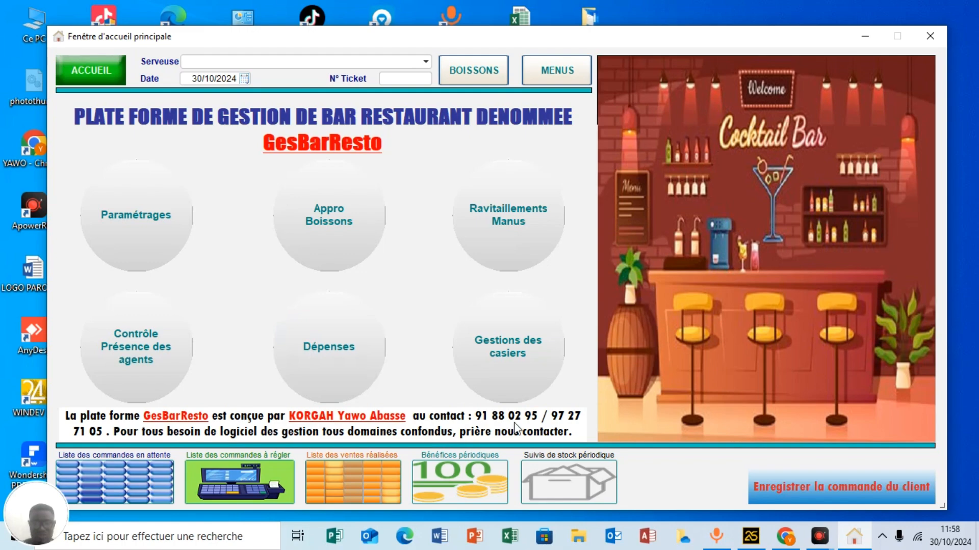
# Open the periodic profits overview to check the receipts and expenses for 30/10/2024, and close it
pyautogui.click(468, 488)
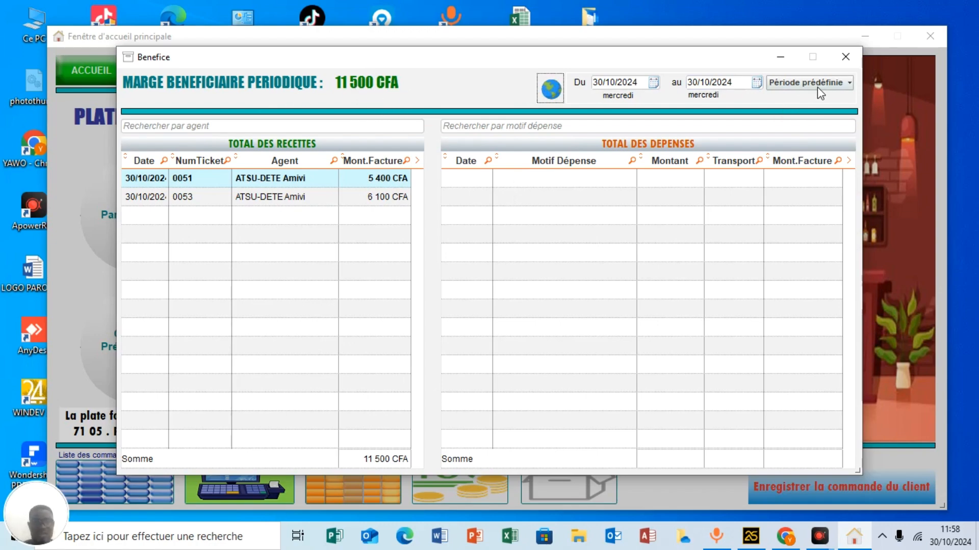
pyautogui.click(840, 60)
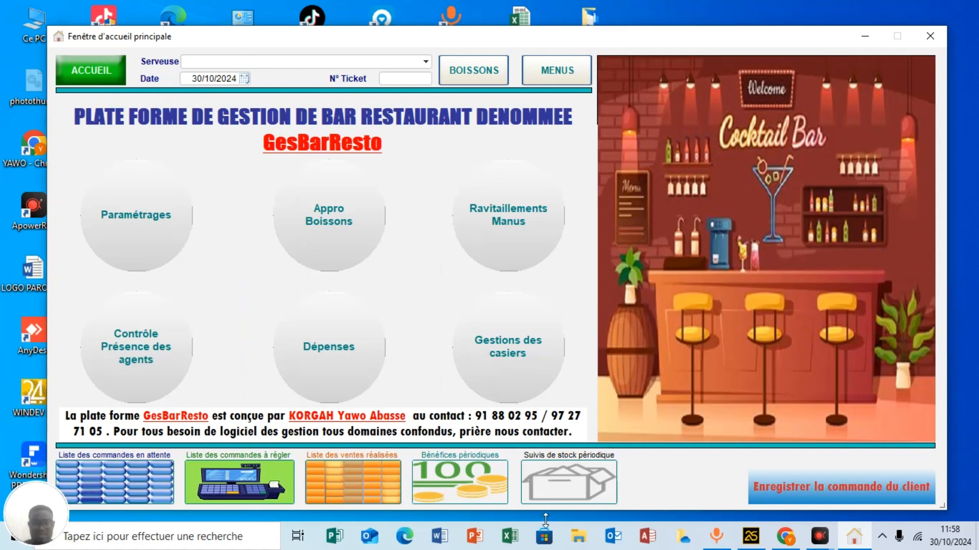
# Open the periodic drinks stock tracking for 30/10/2024 and preview its printable stock report in a maximized window
pyautogui.click(591, 483)
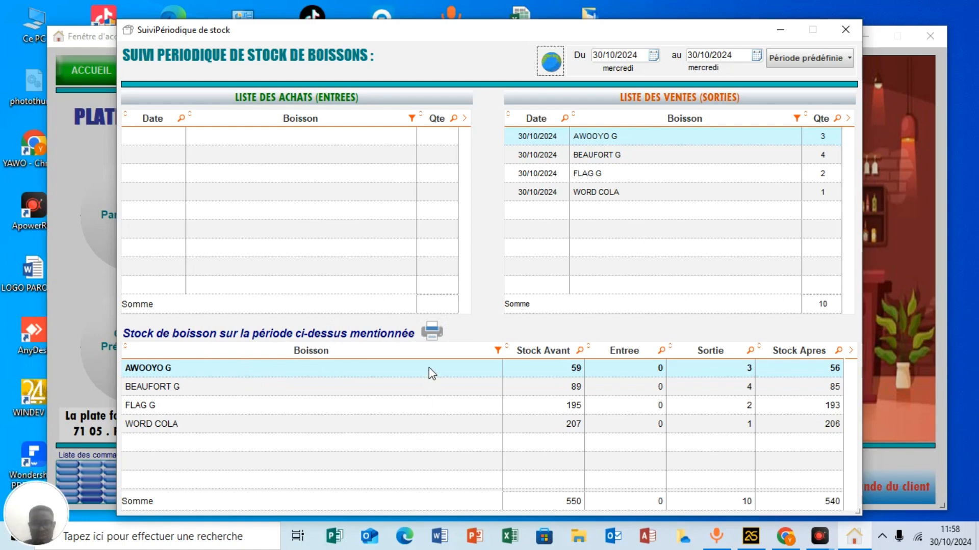
pyautogui.click(436, 332)
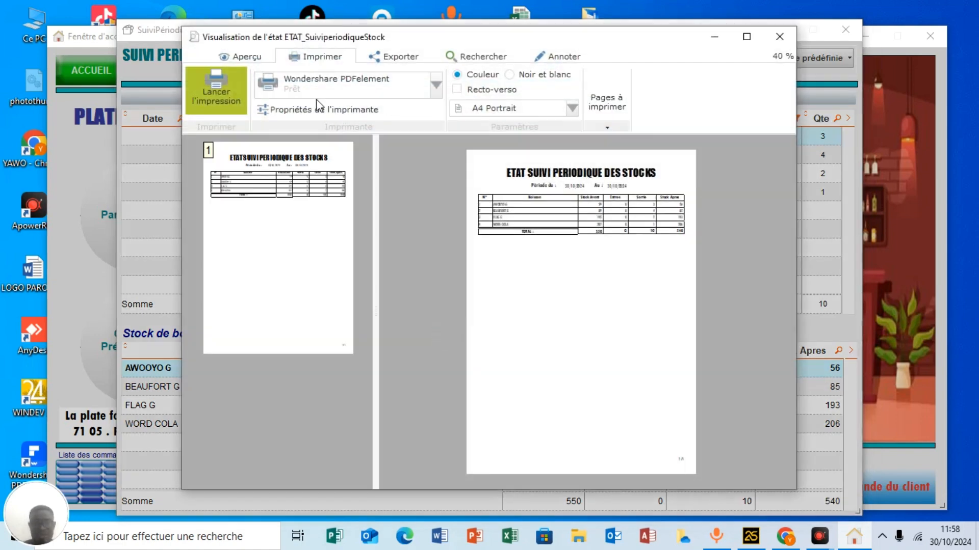
pyautogui.click(747, 37)
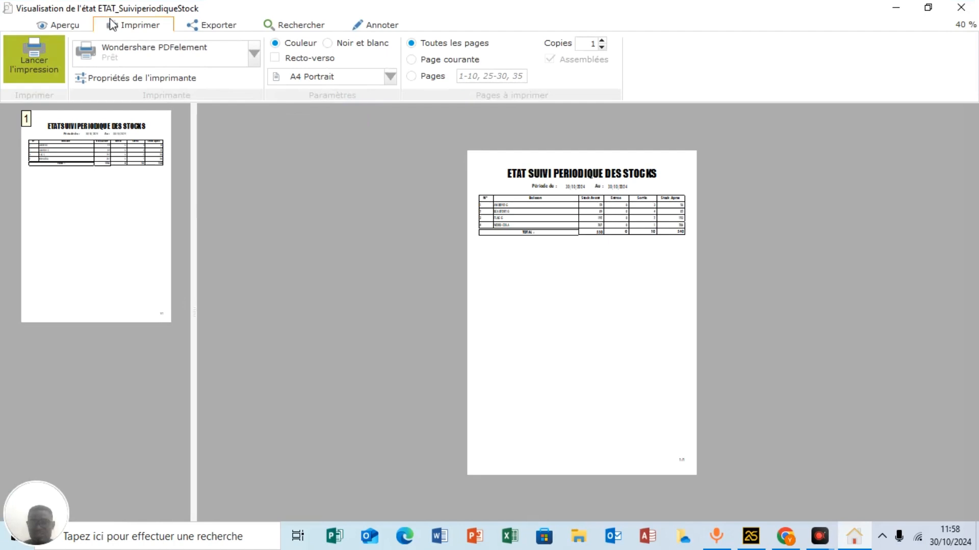
# Enlarge the stock report preview to 100 % to read the drinks table, and close the report and the stock tracking
pyautogui.click(66, 25)
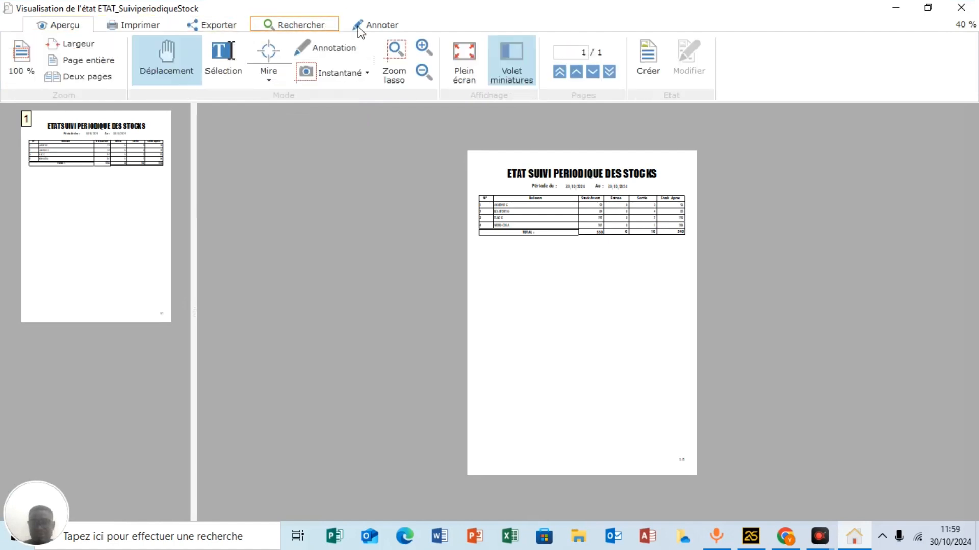
pyautogui.click(418, 53)
pyautogui.click(580, 320)
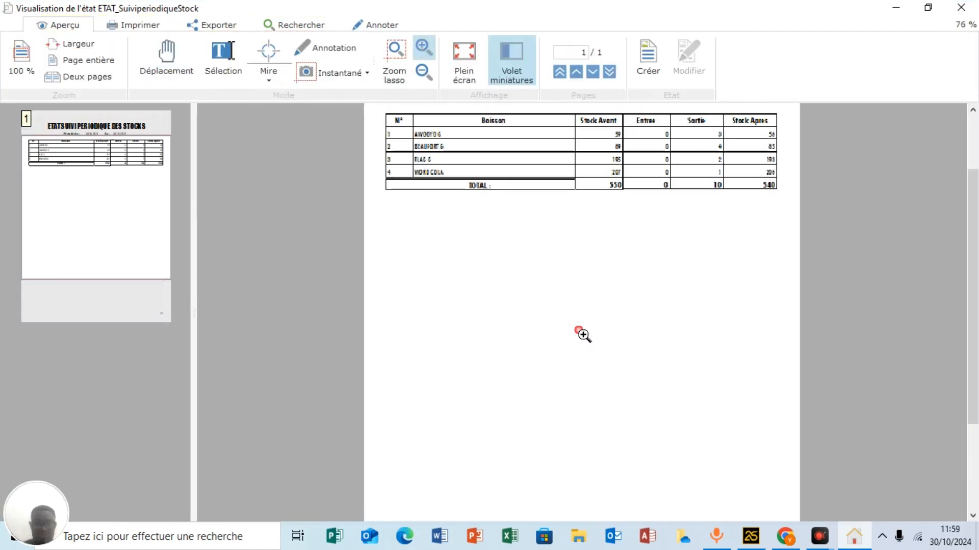
pyautogui.click(654, 349)
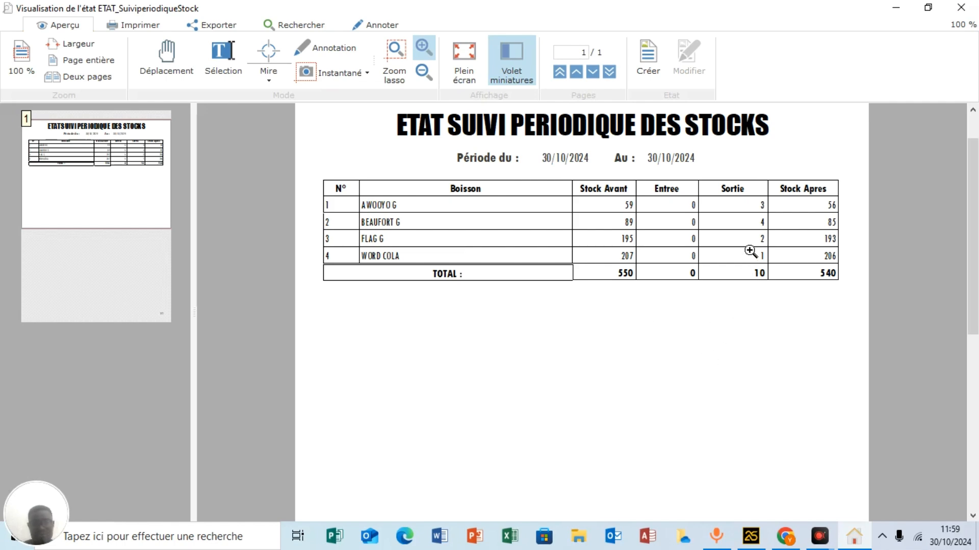
pyautogui.click(962, 9)
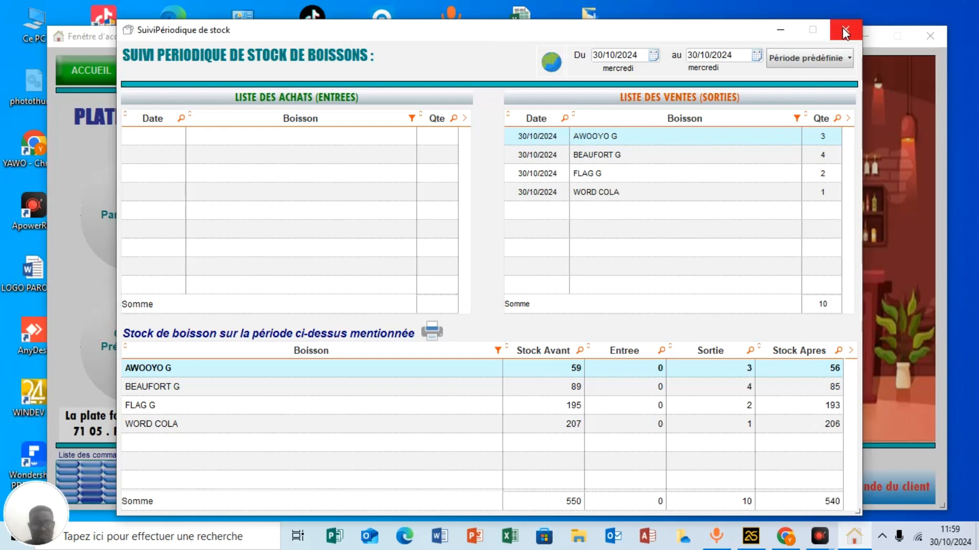
pyautogui.click(845, 28)
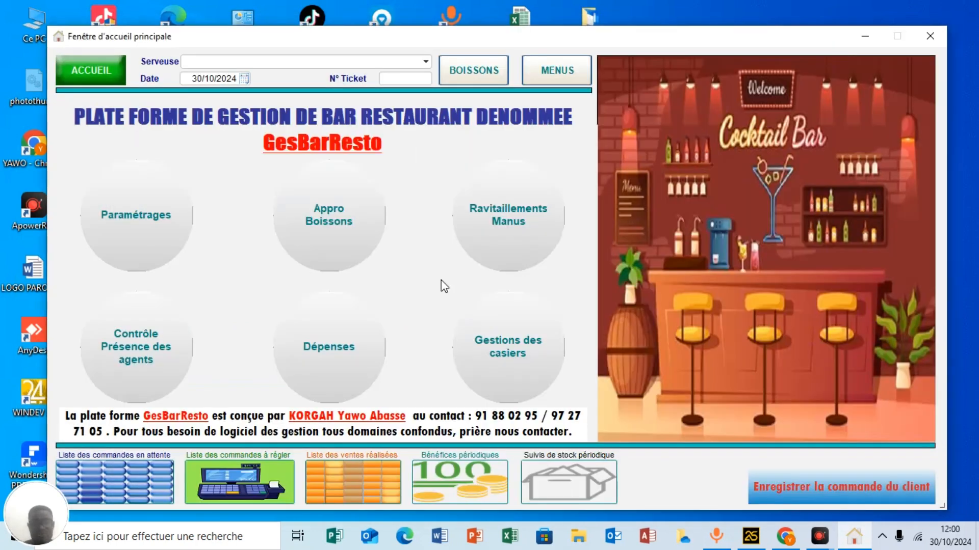